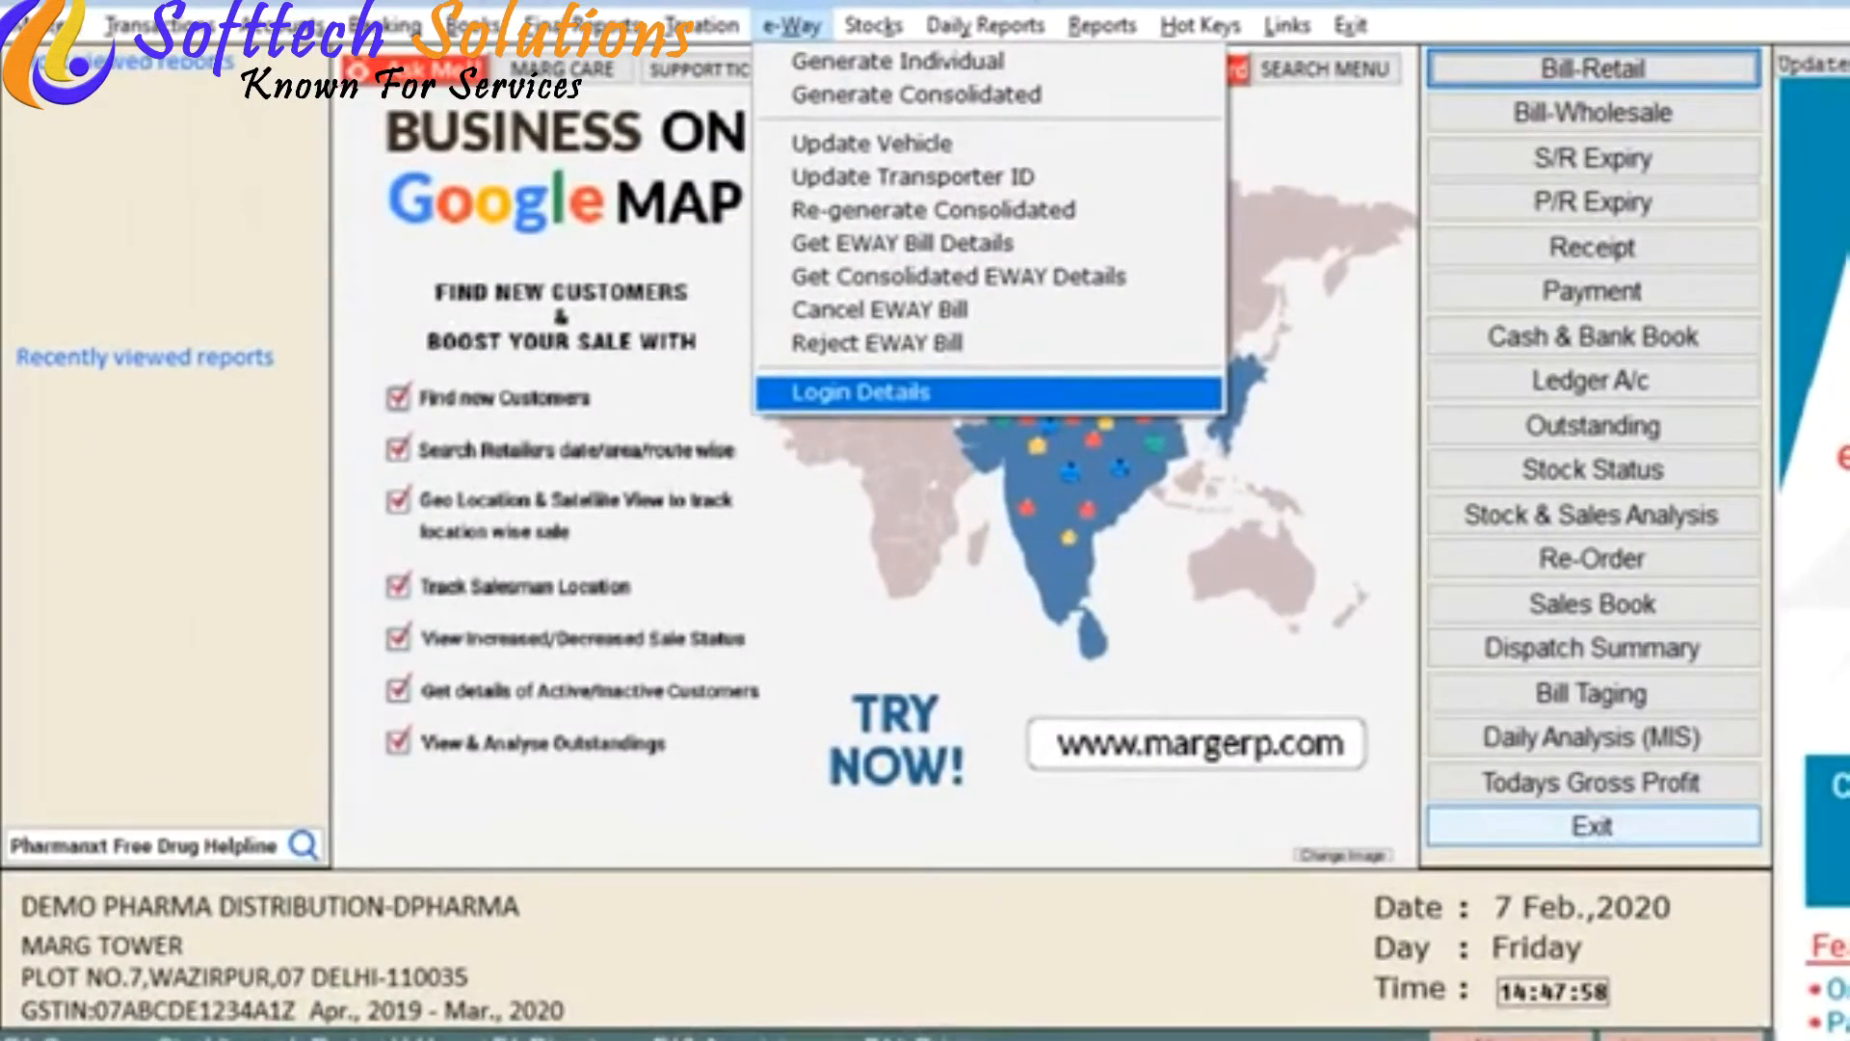
Step: Open the login details for e-way bills
key("Return")
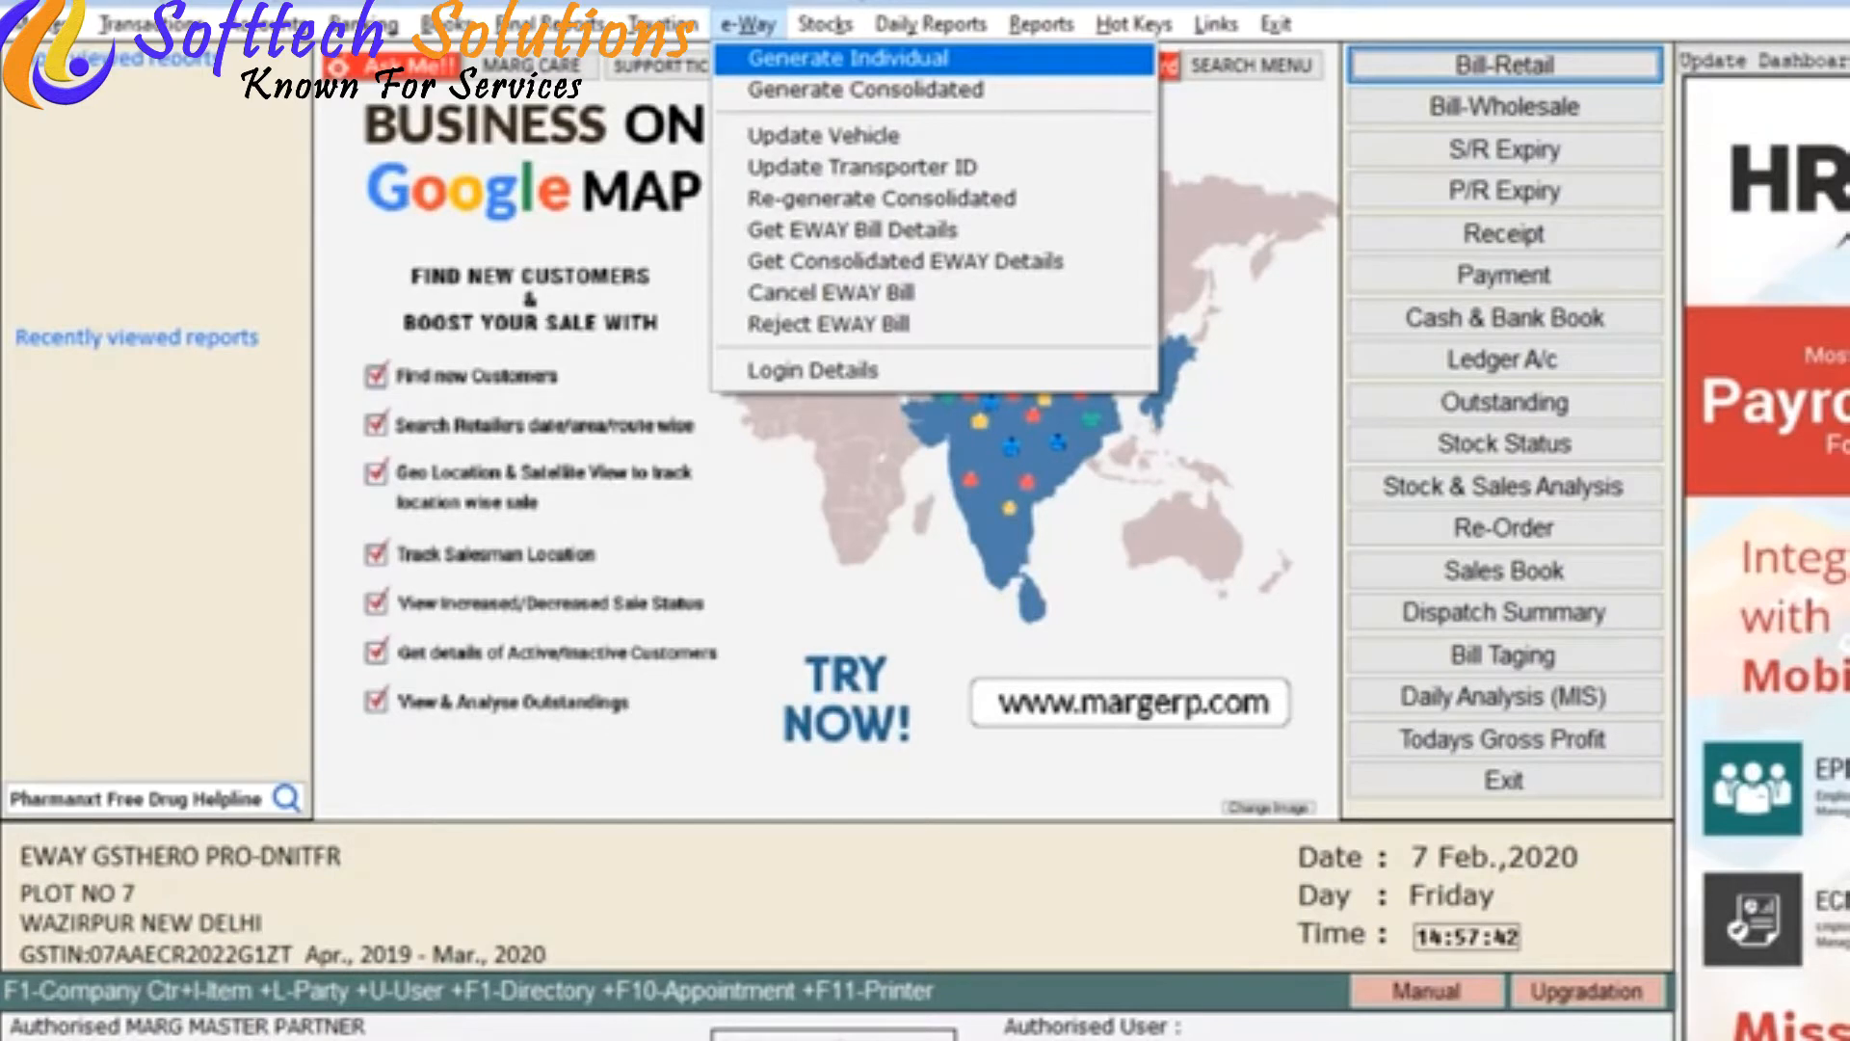
Step: List the sales invoices from 01-01-2020 to 31-01-2020 for individual e-way bill generation
key("Return")
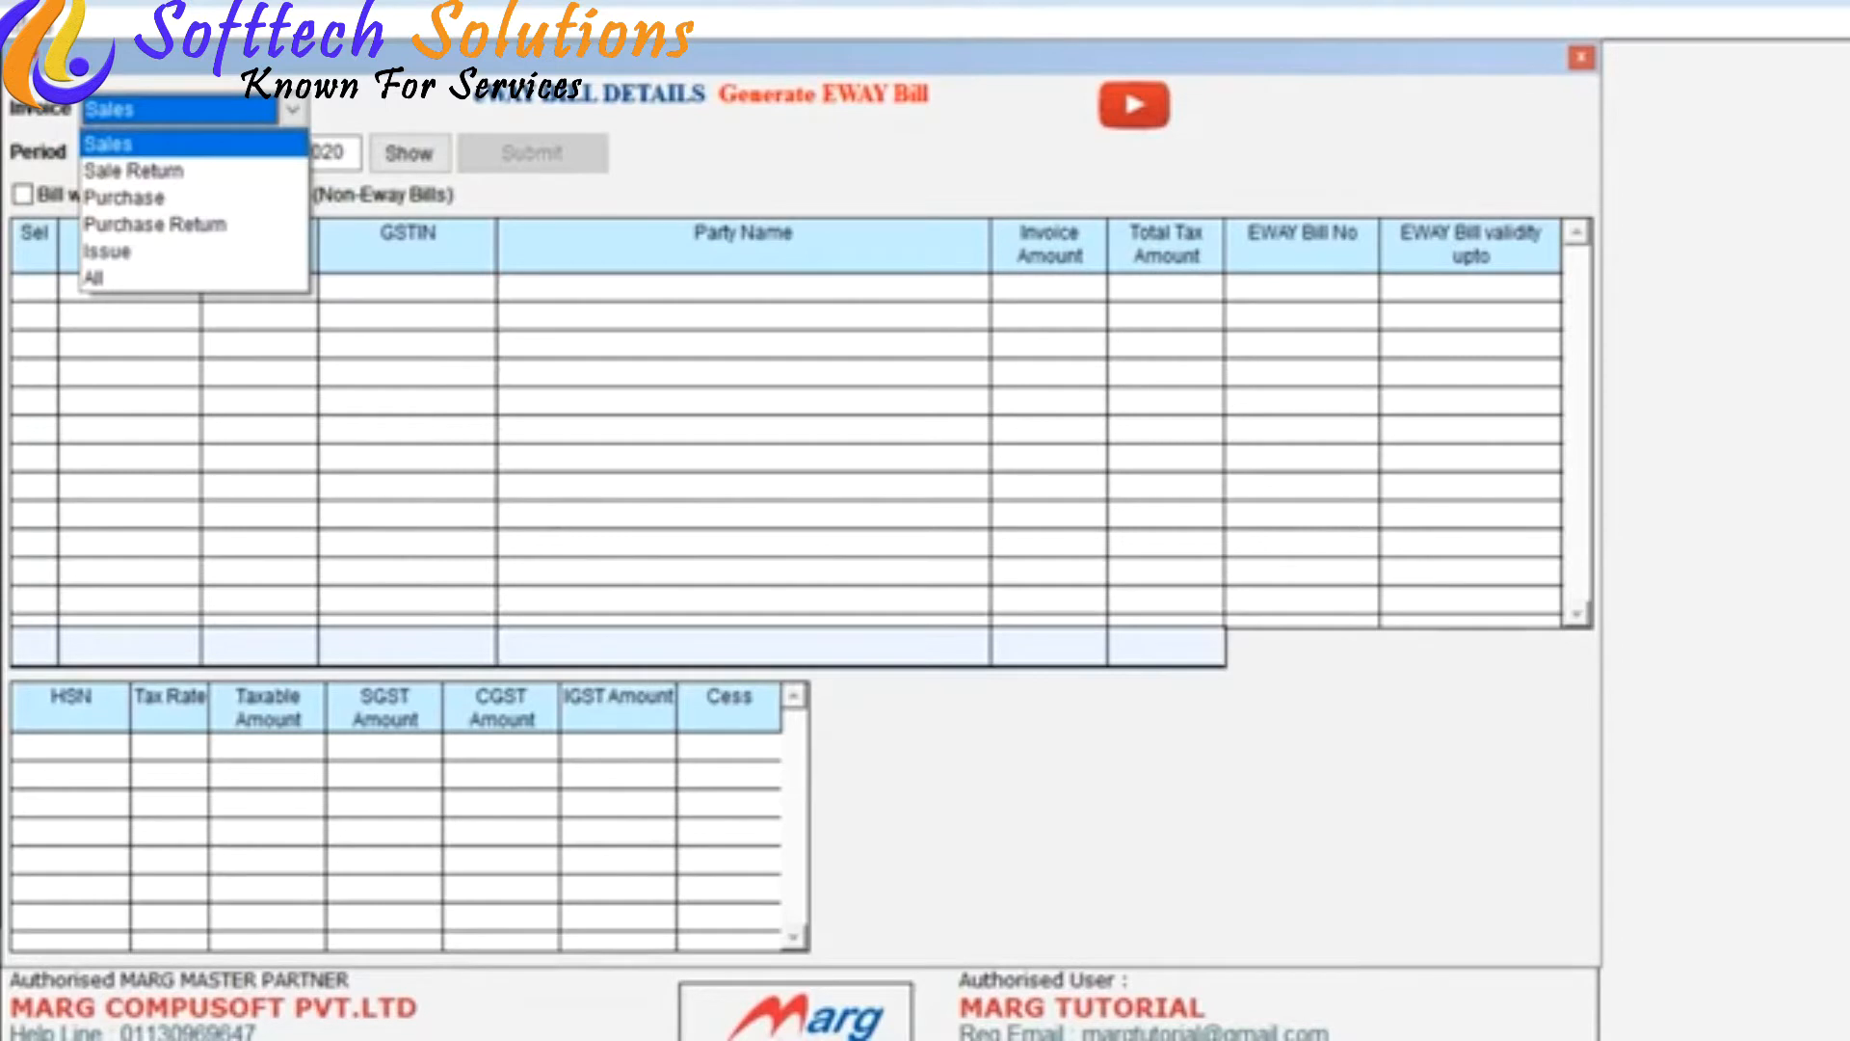
key("Return")
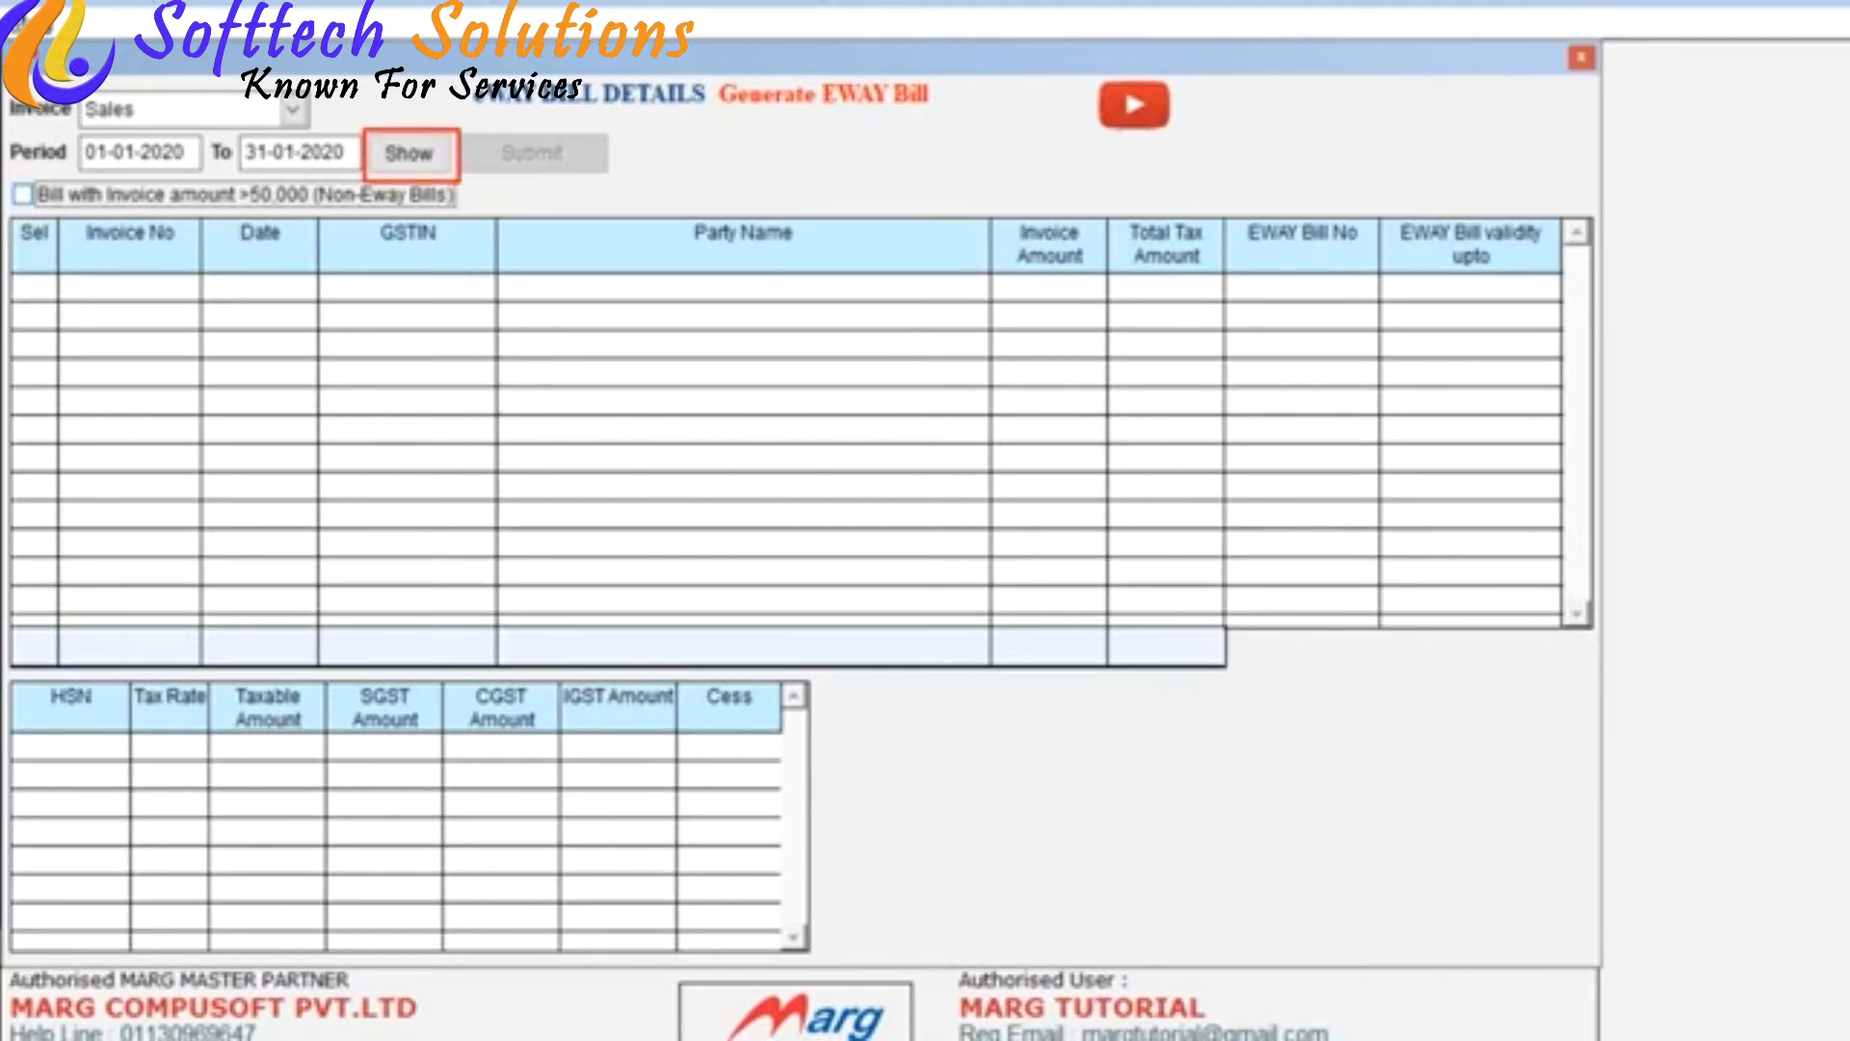
key("Return")
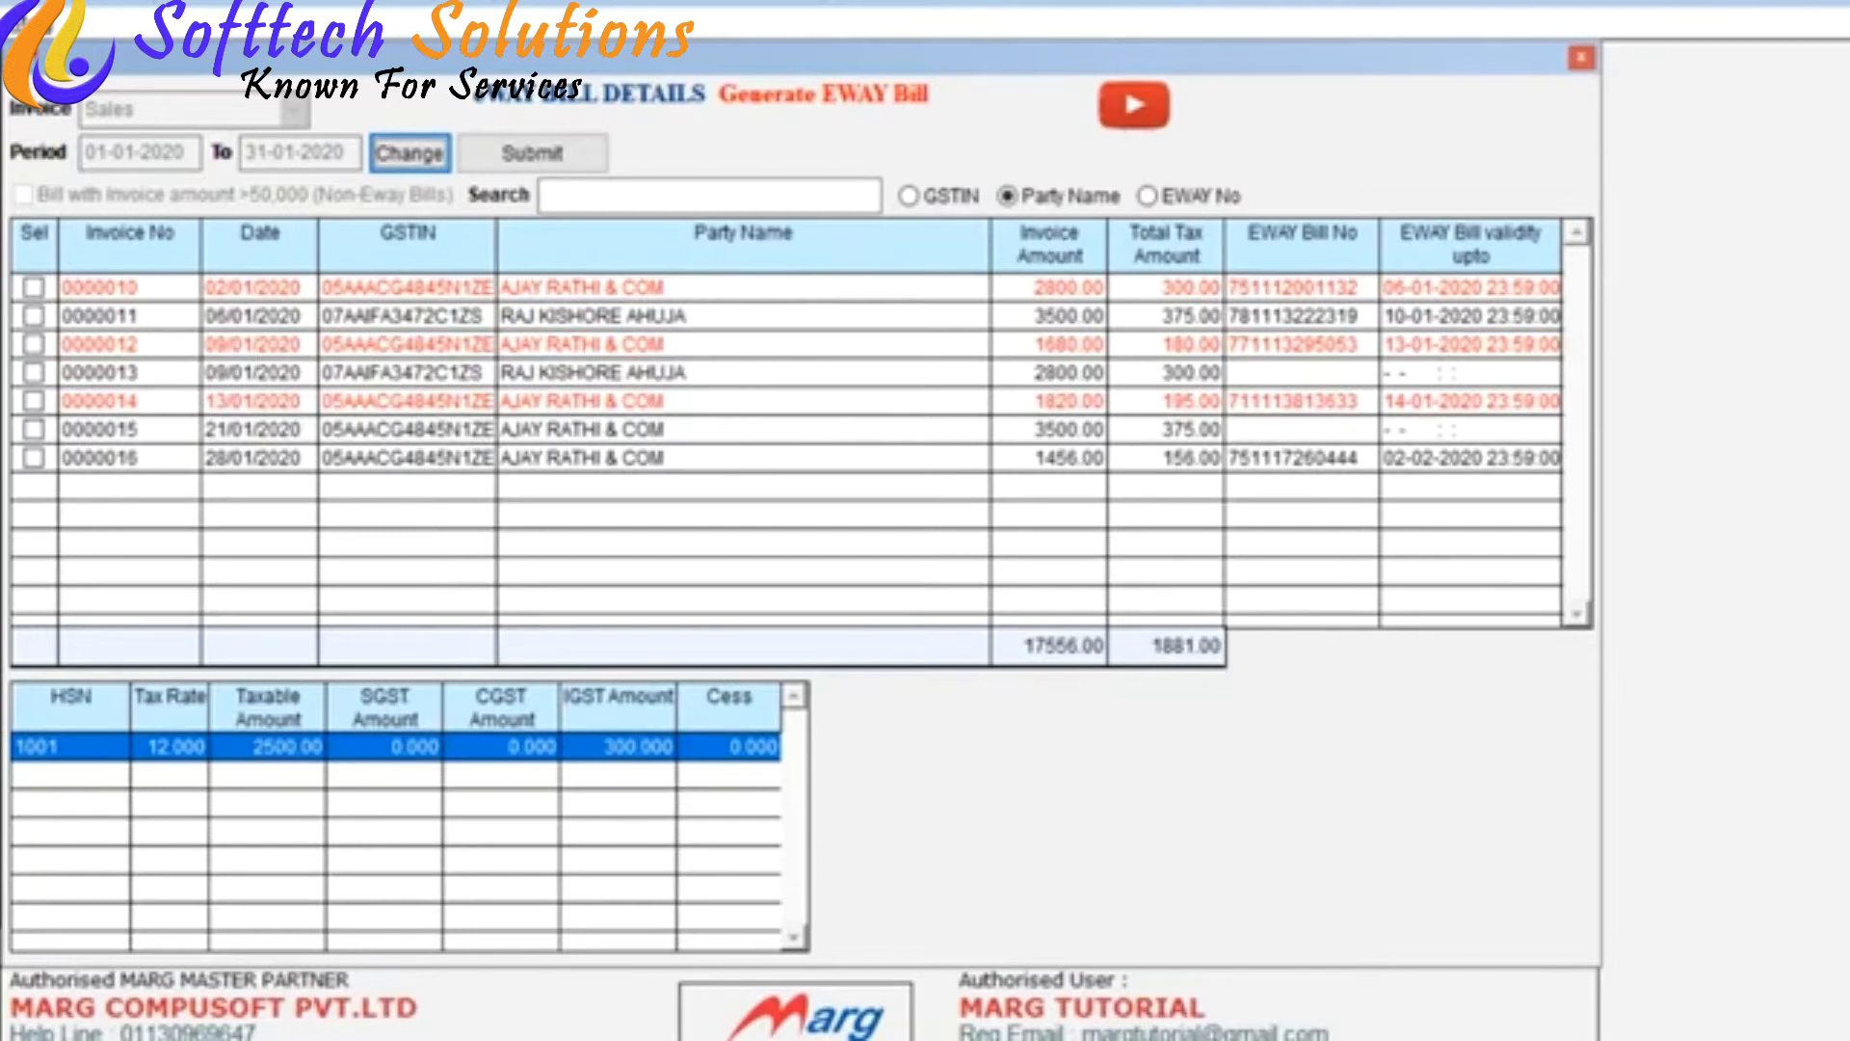
Step: Preview the detailed Part A and B e-way bill of invoice 0000016, and return to the invoice list
left_click(34, 458)
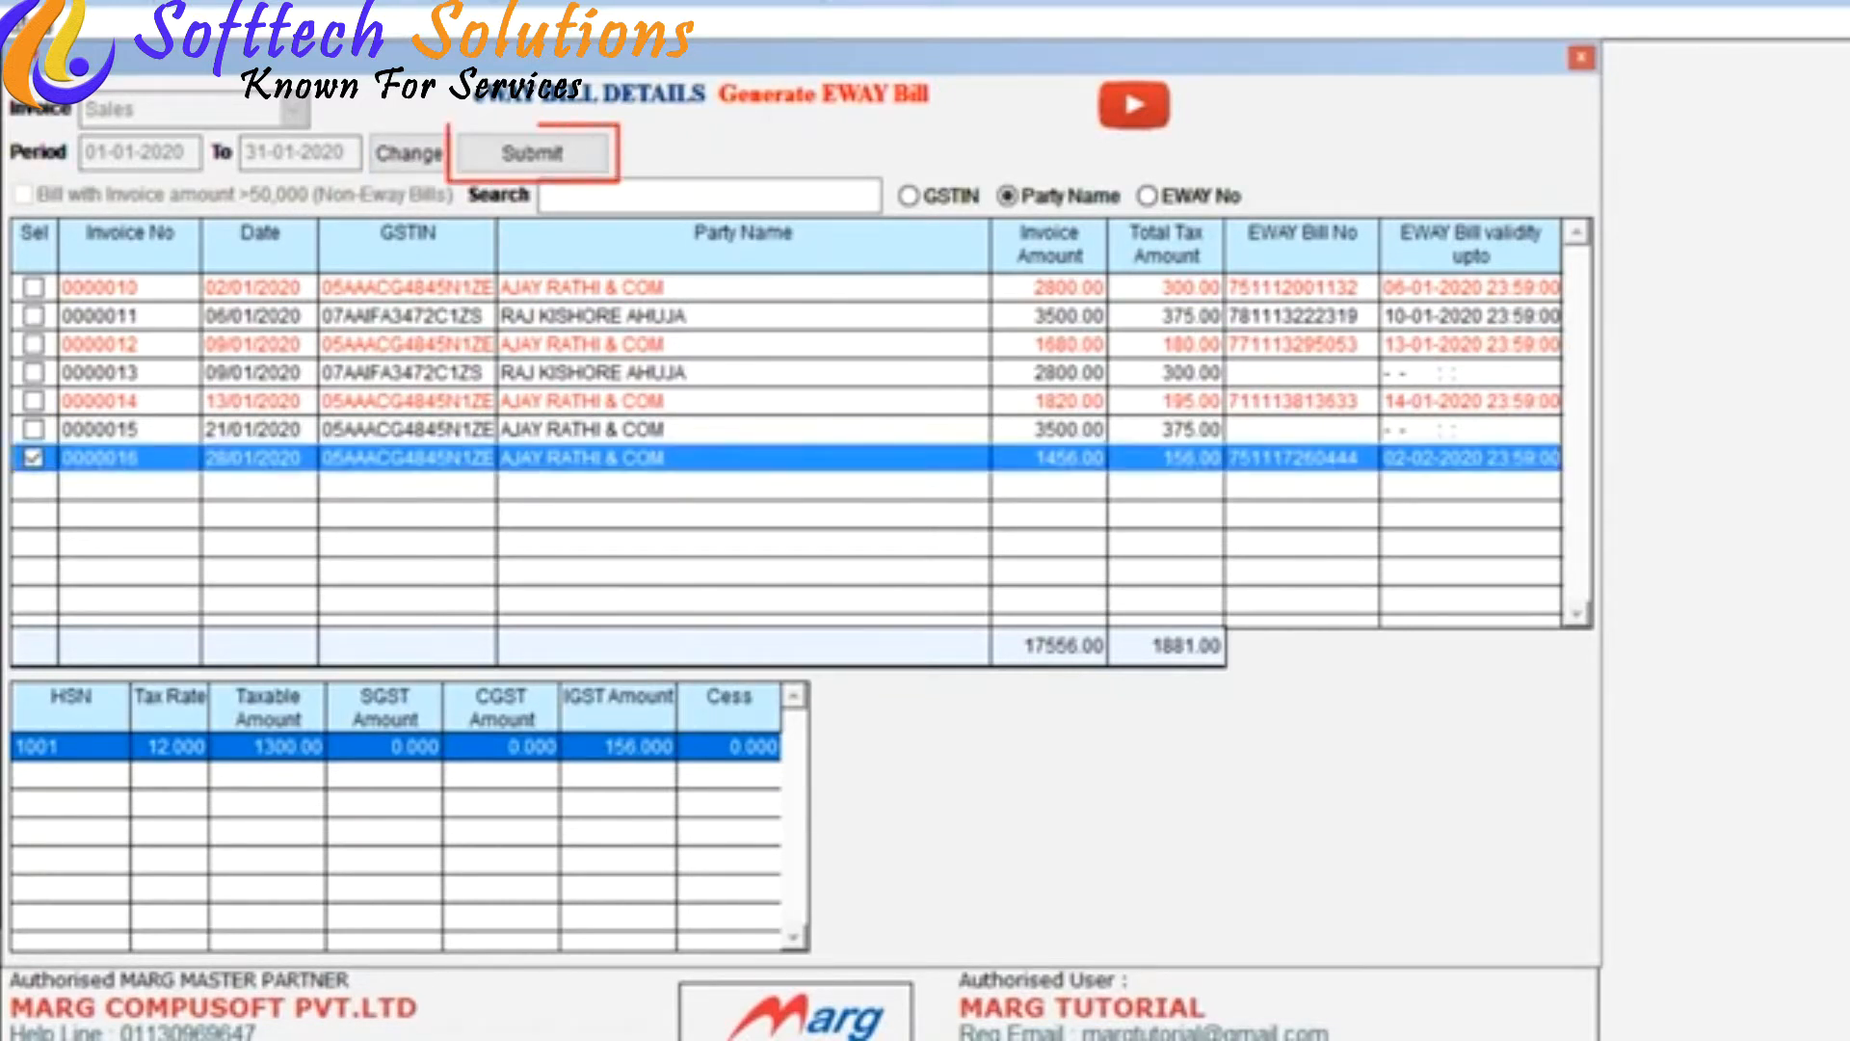
left_click(532, 154)
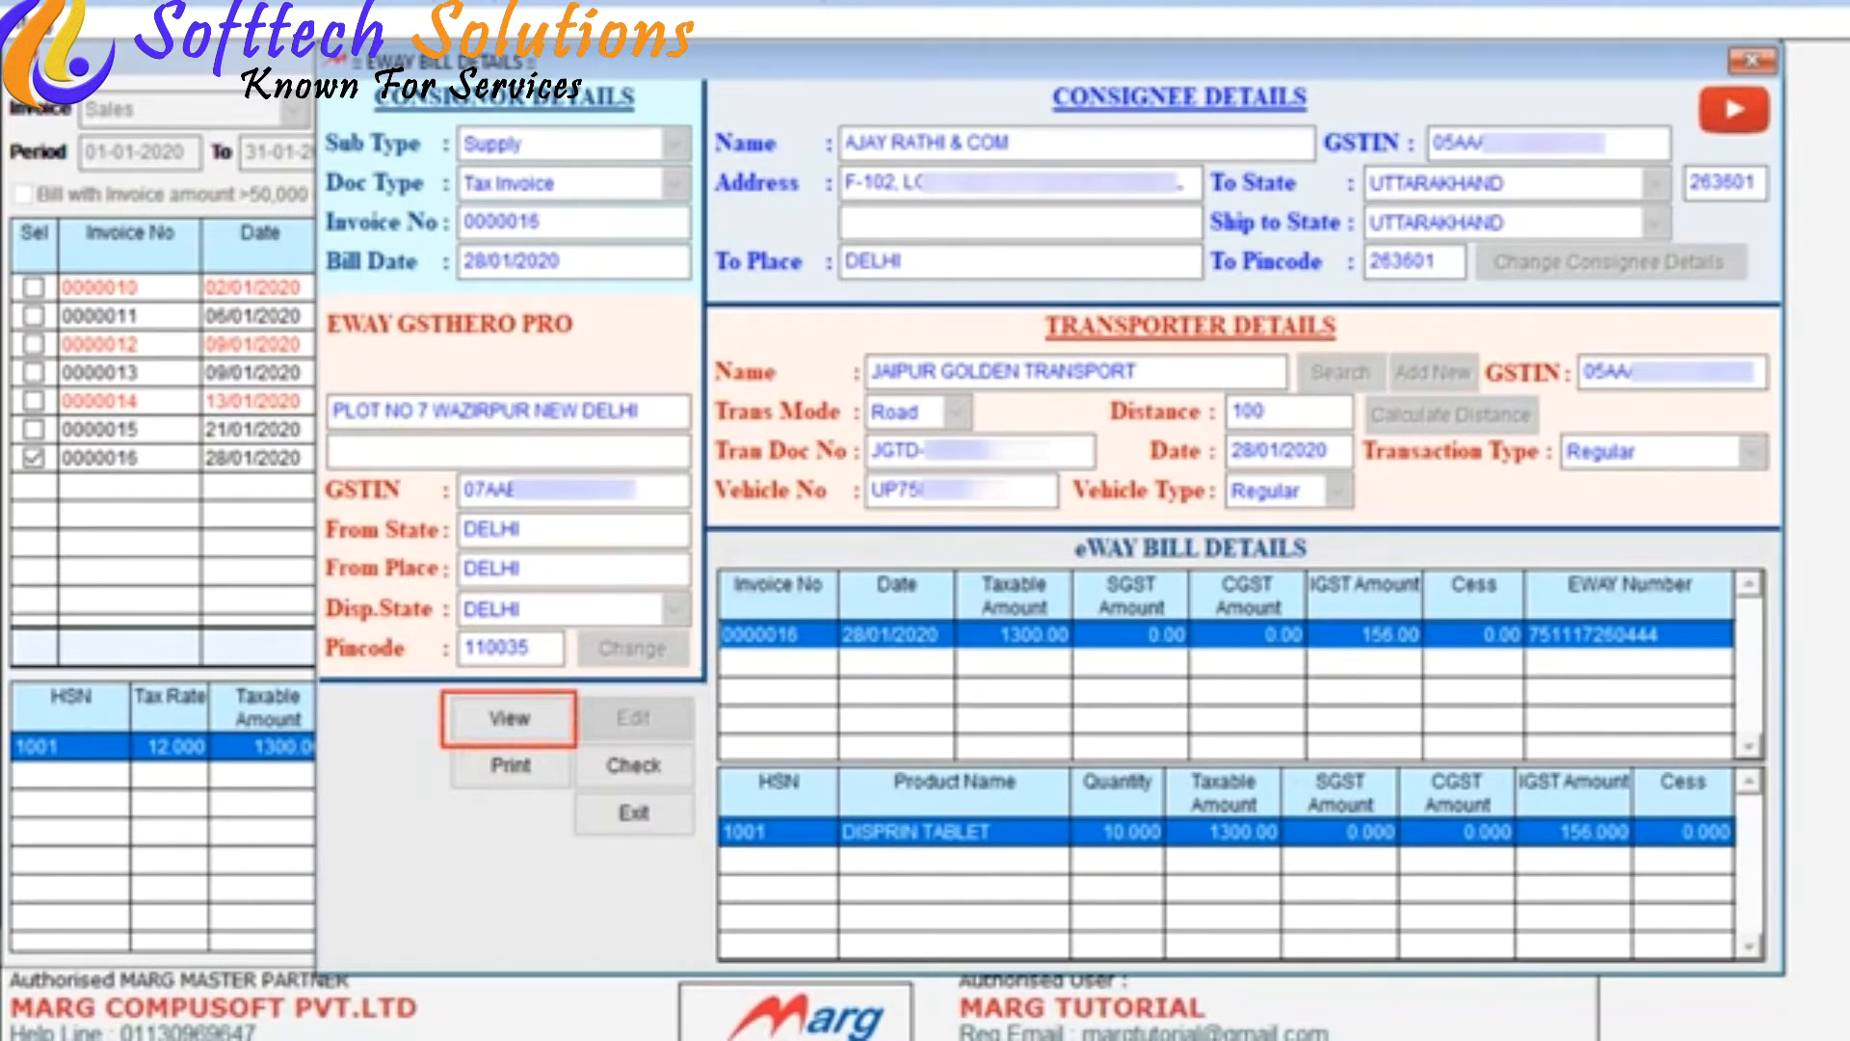
key("Return")
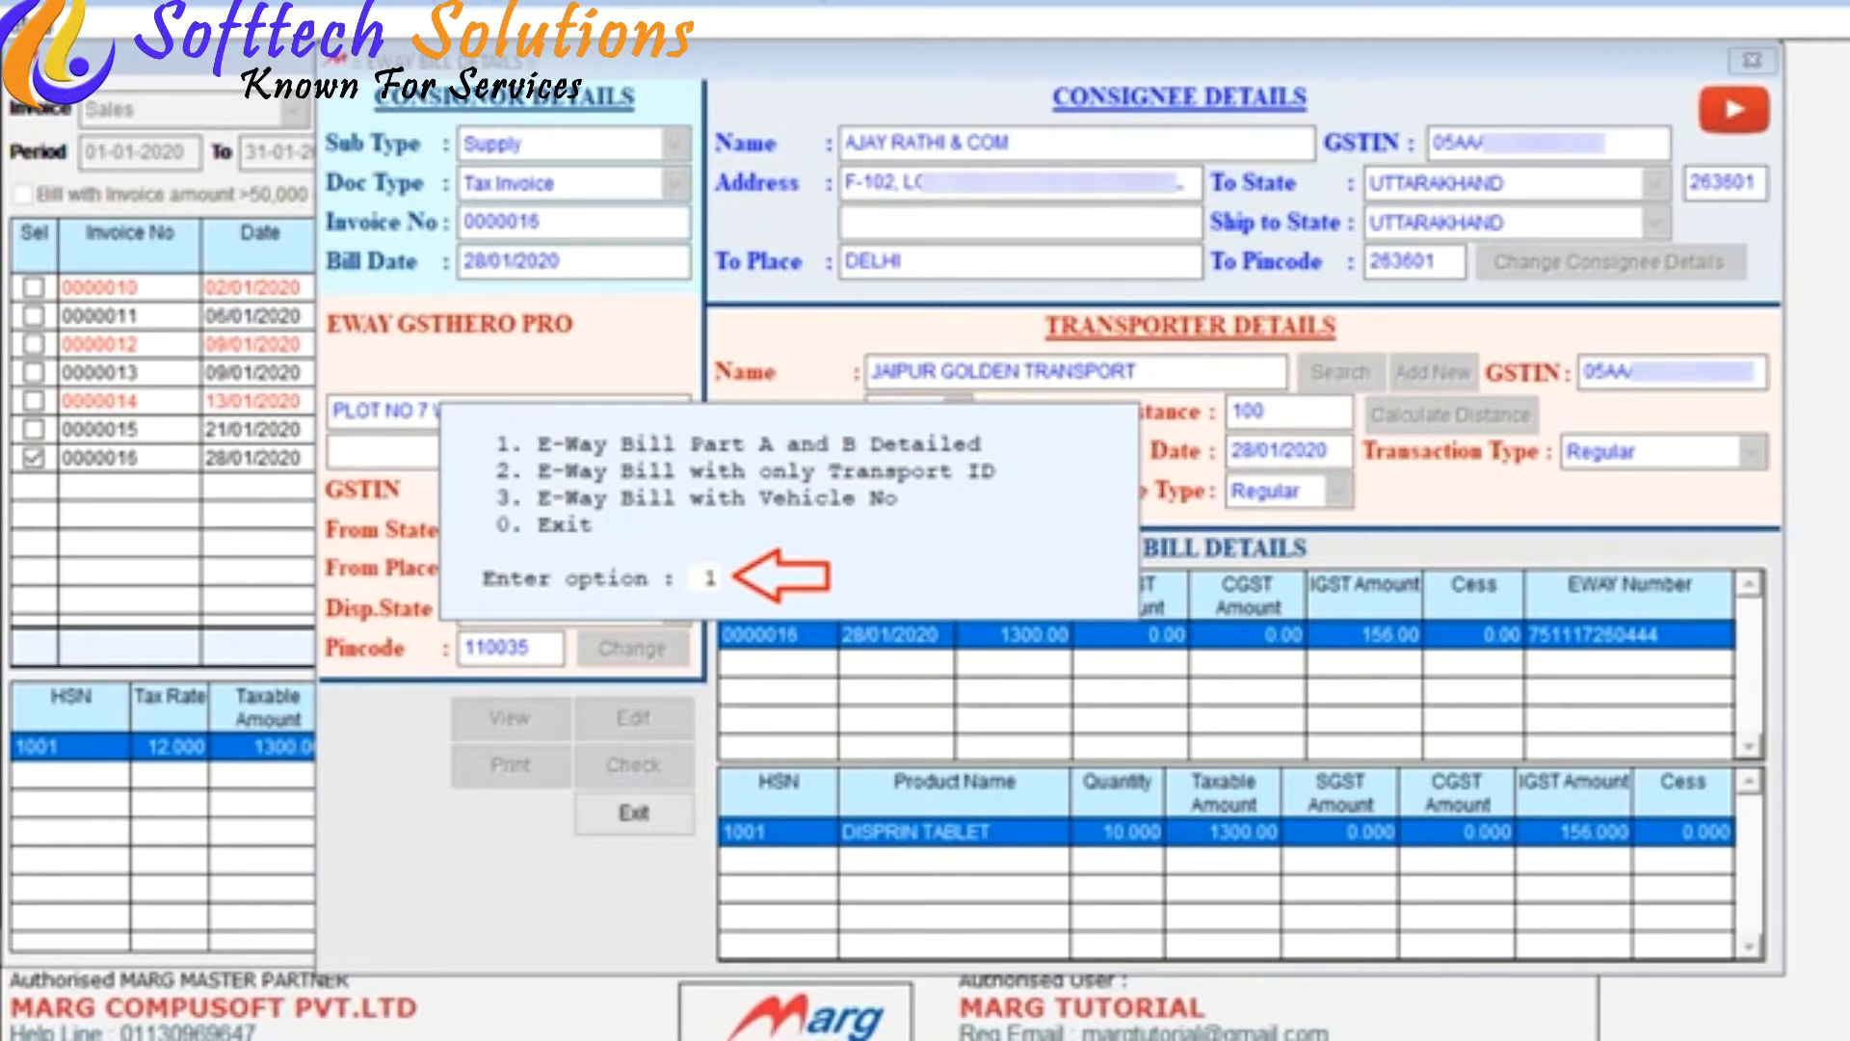
key("Return")
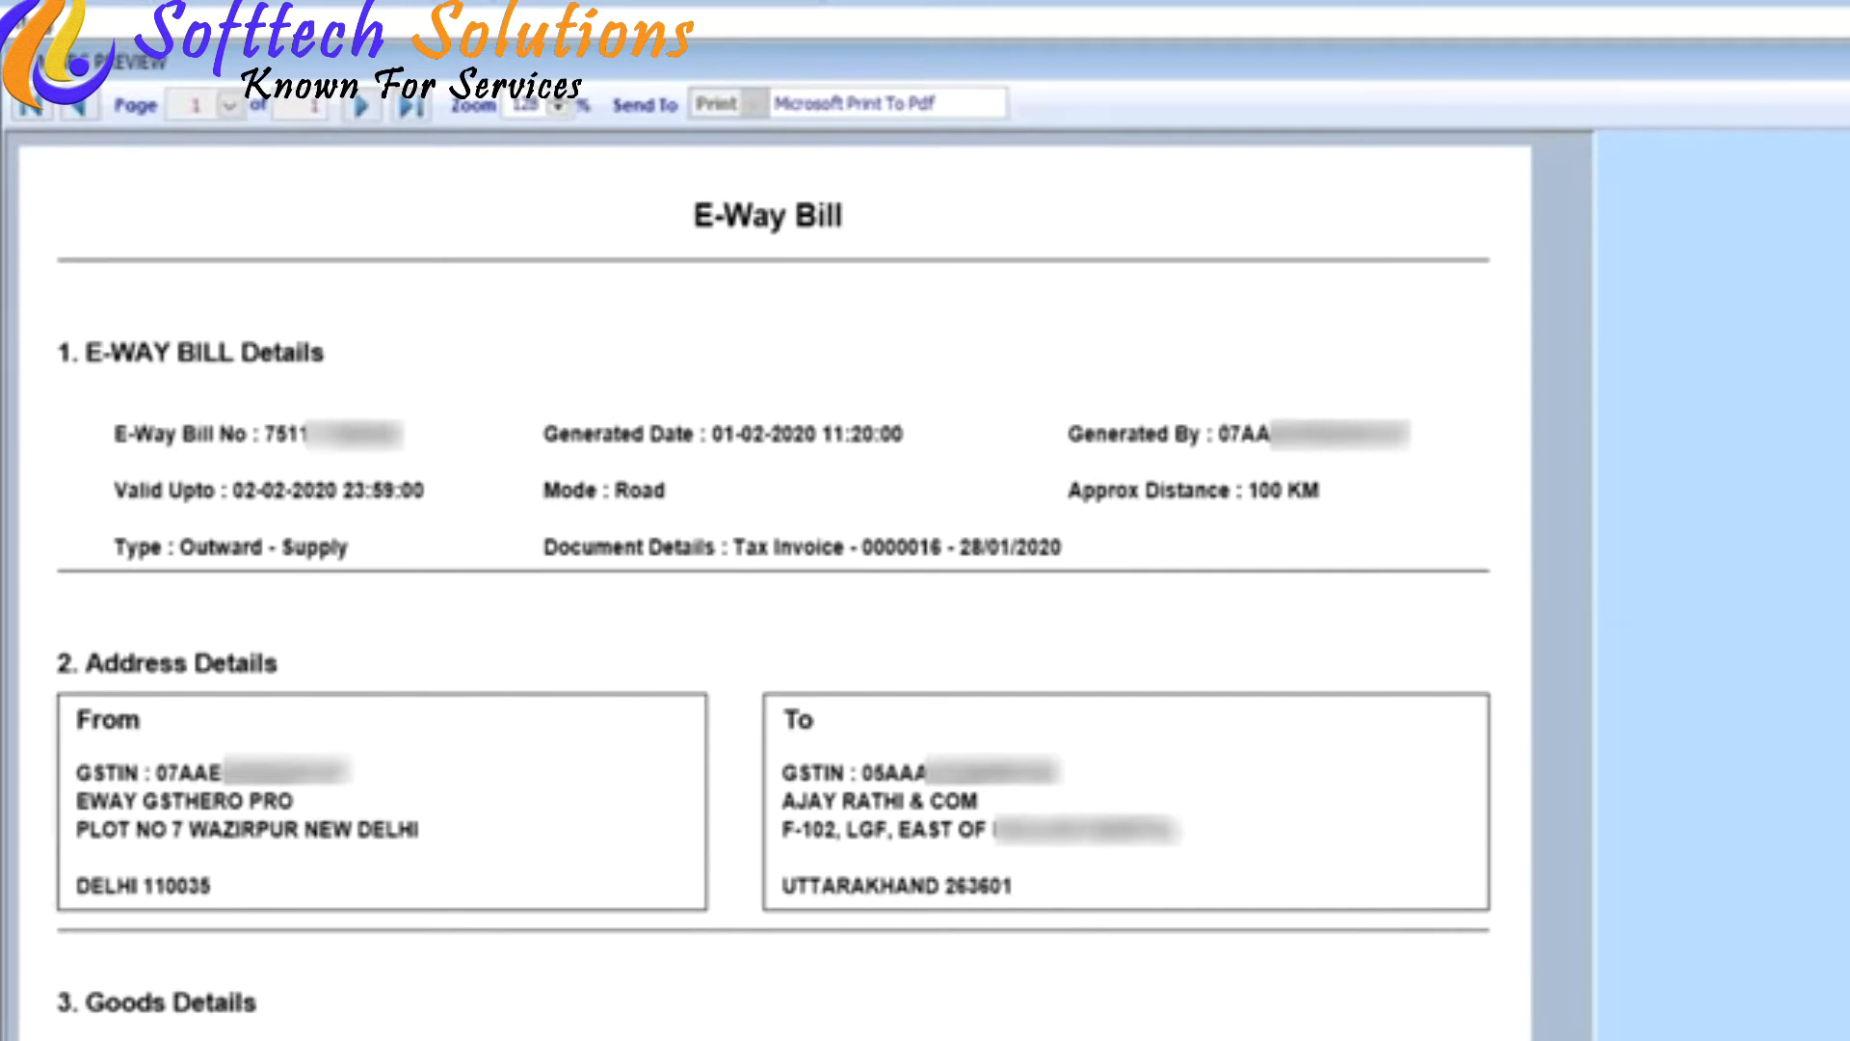
key("Escape")
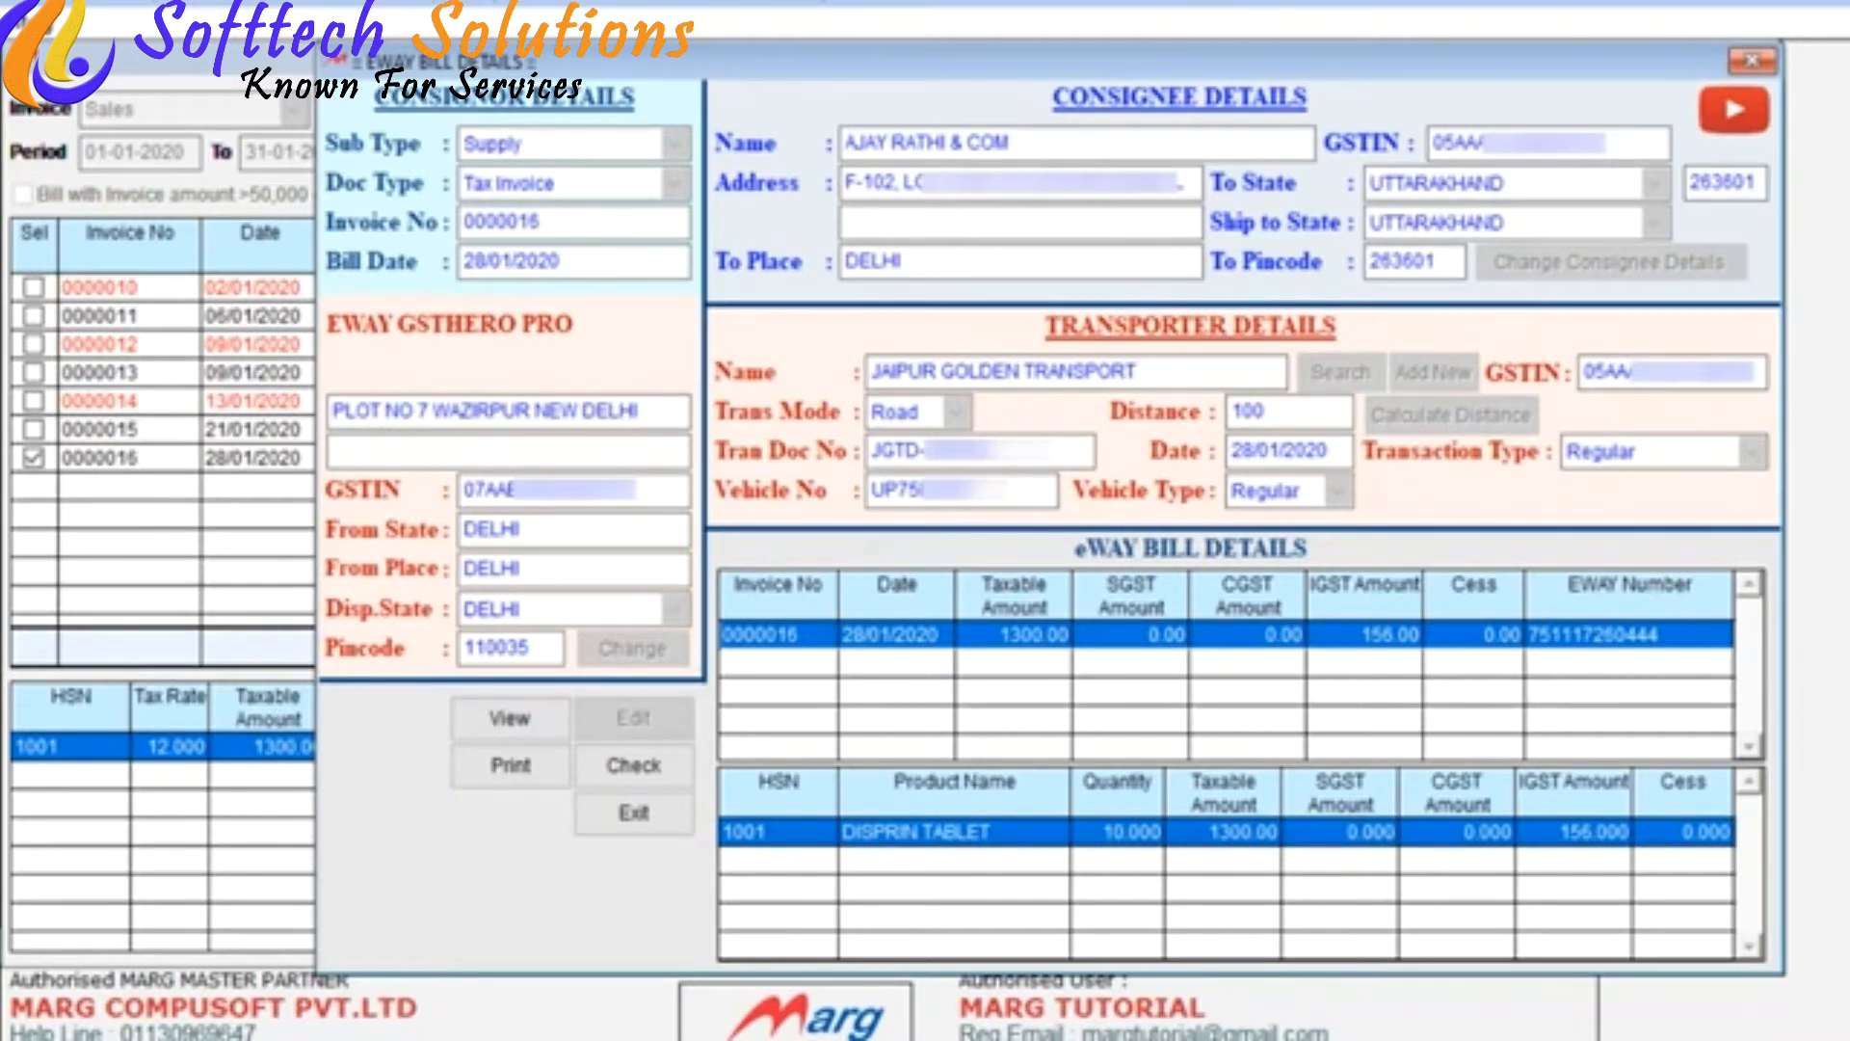
key("Escape")
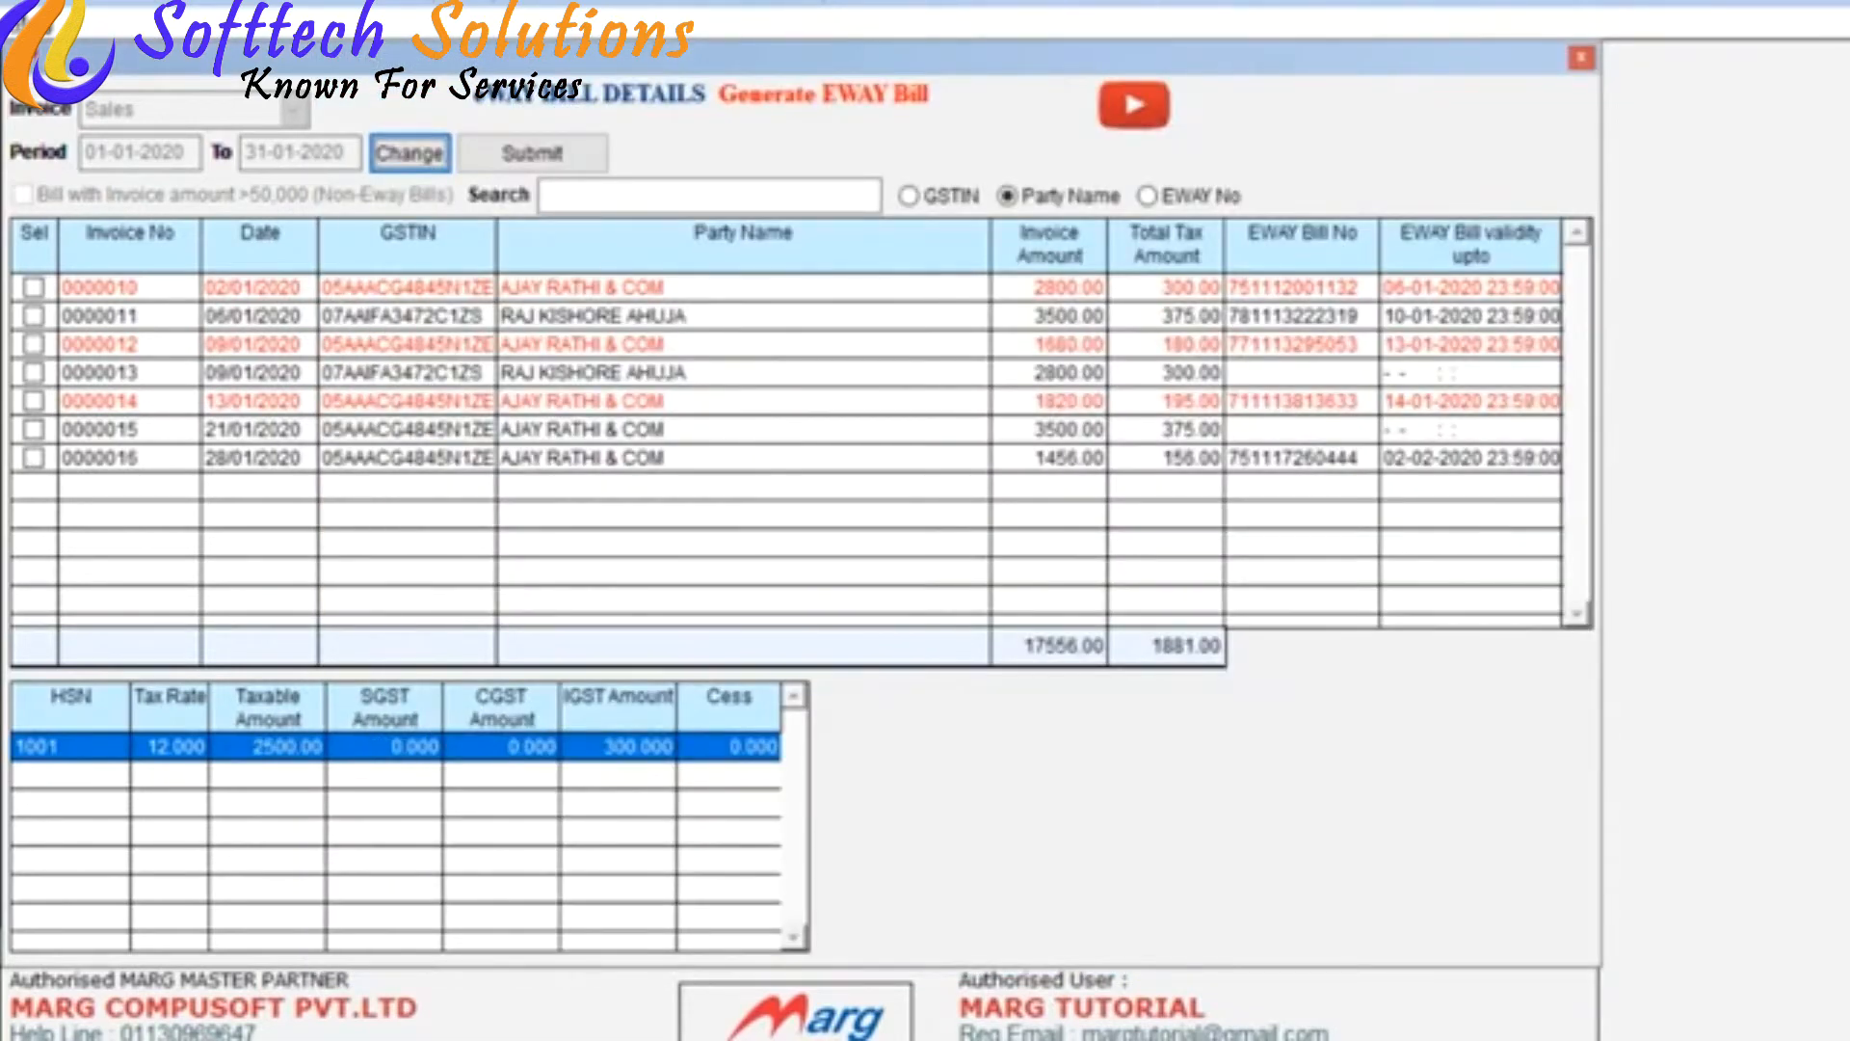
Step: Open the e-way bill details of invoice 0000013 for editing, look at the transporter master, and save the details
left_click(34, 373)
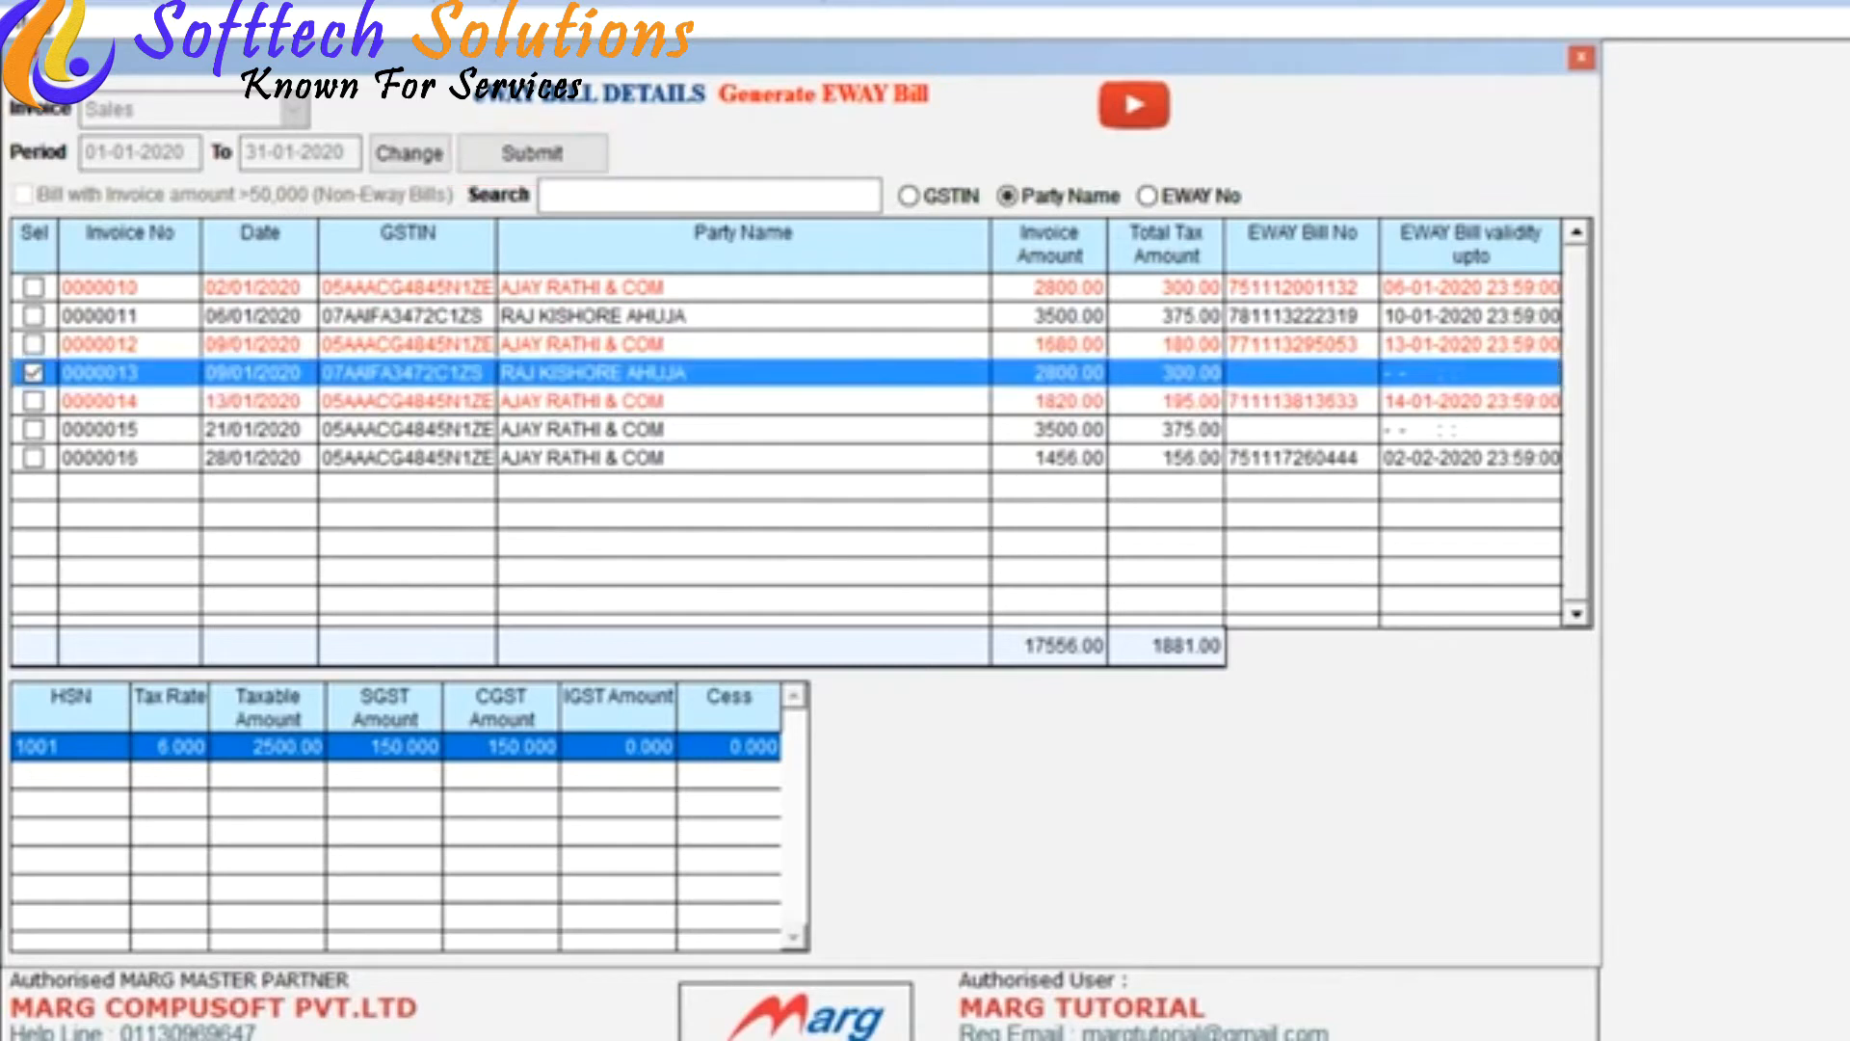
left_click(533, 154)
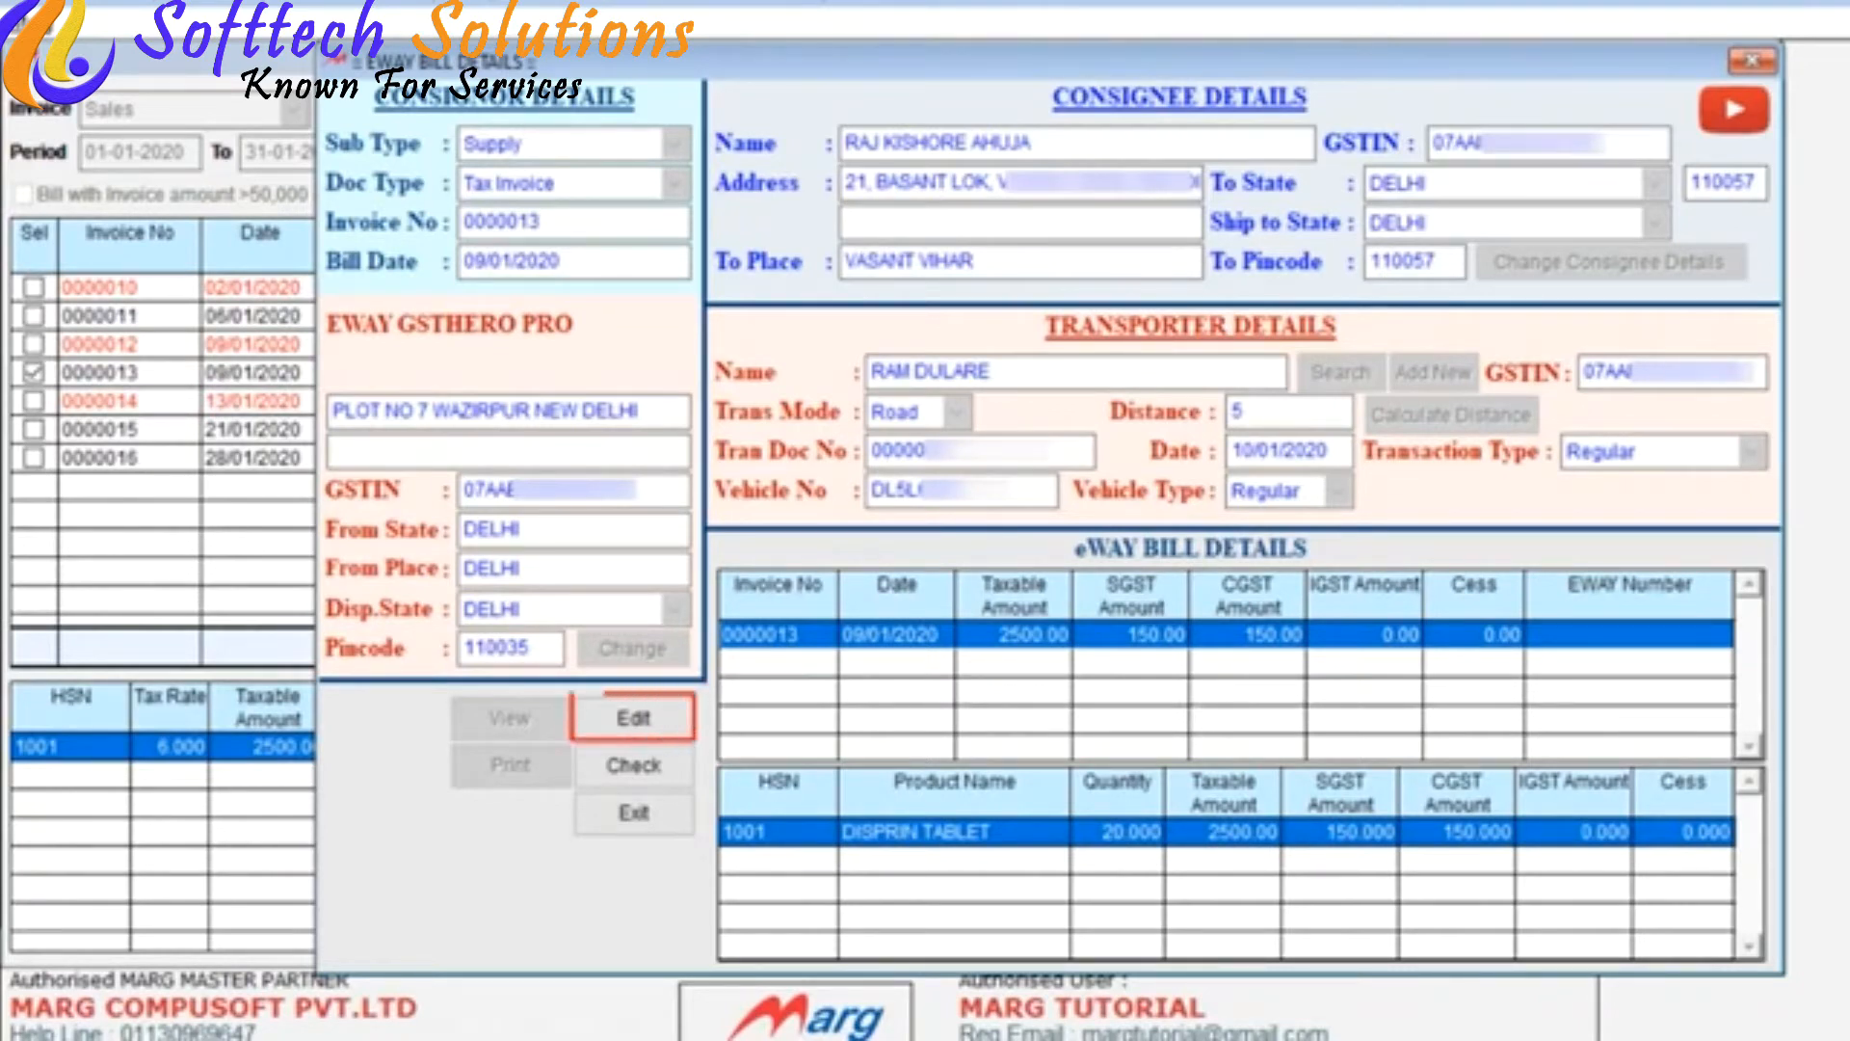
left_click(634, 718)
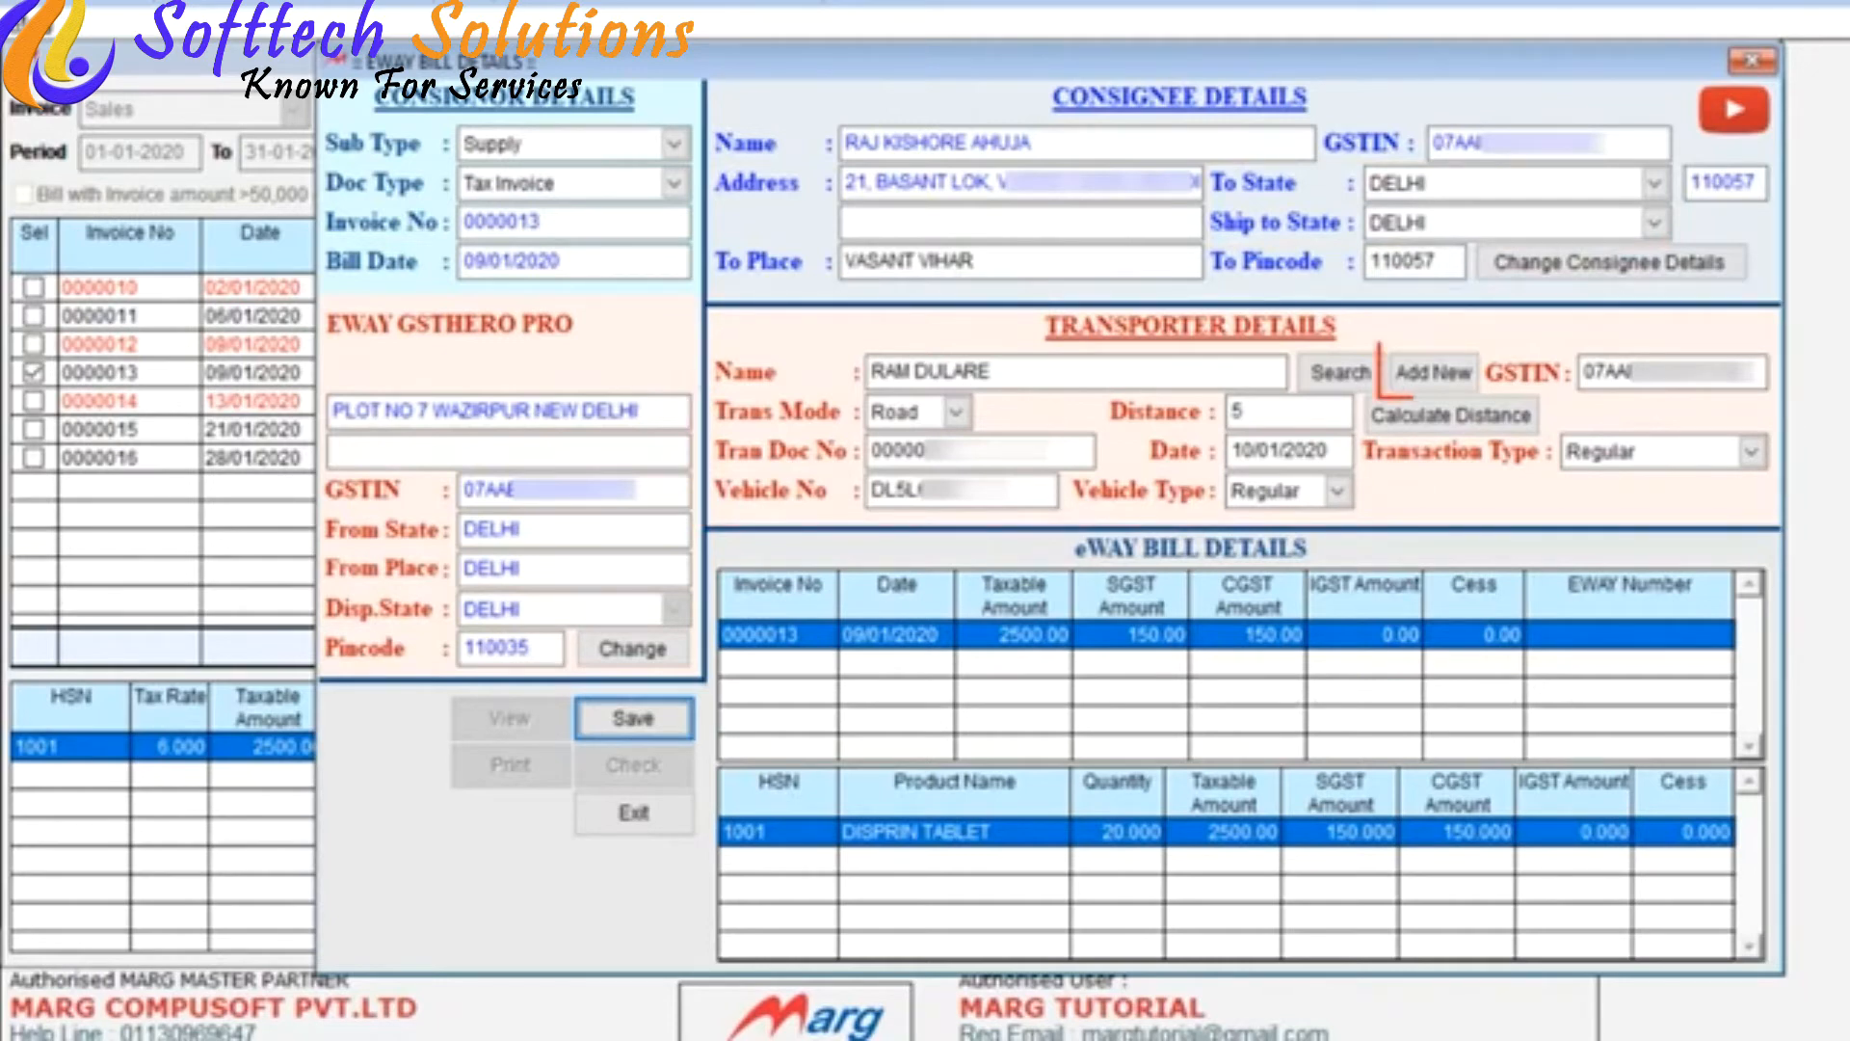
left_click(1433, 373)
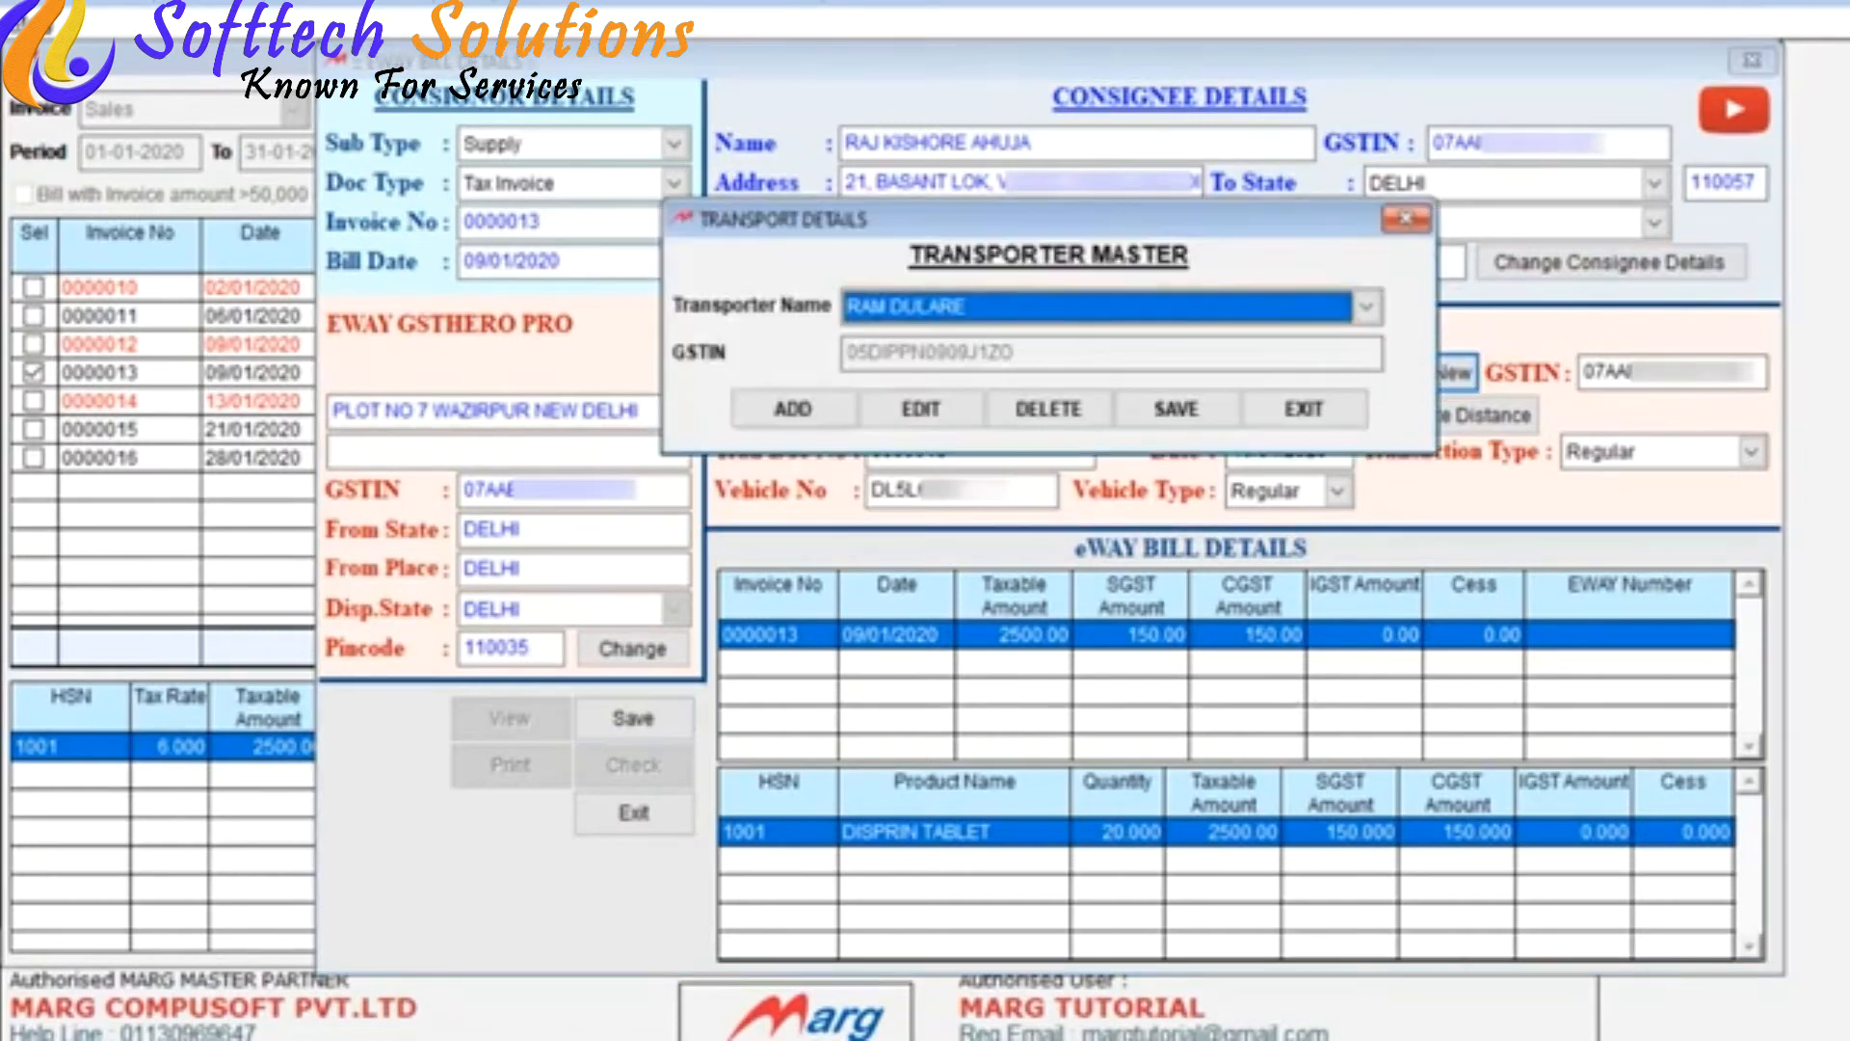
key("Escape")
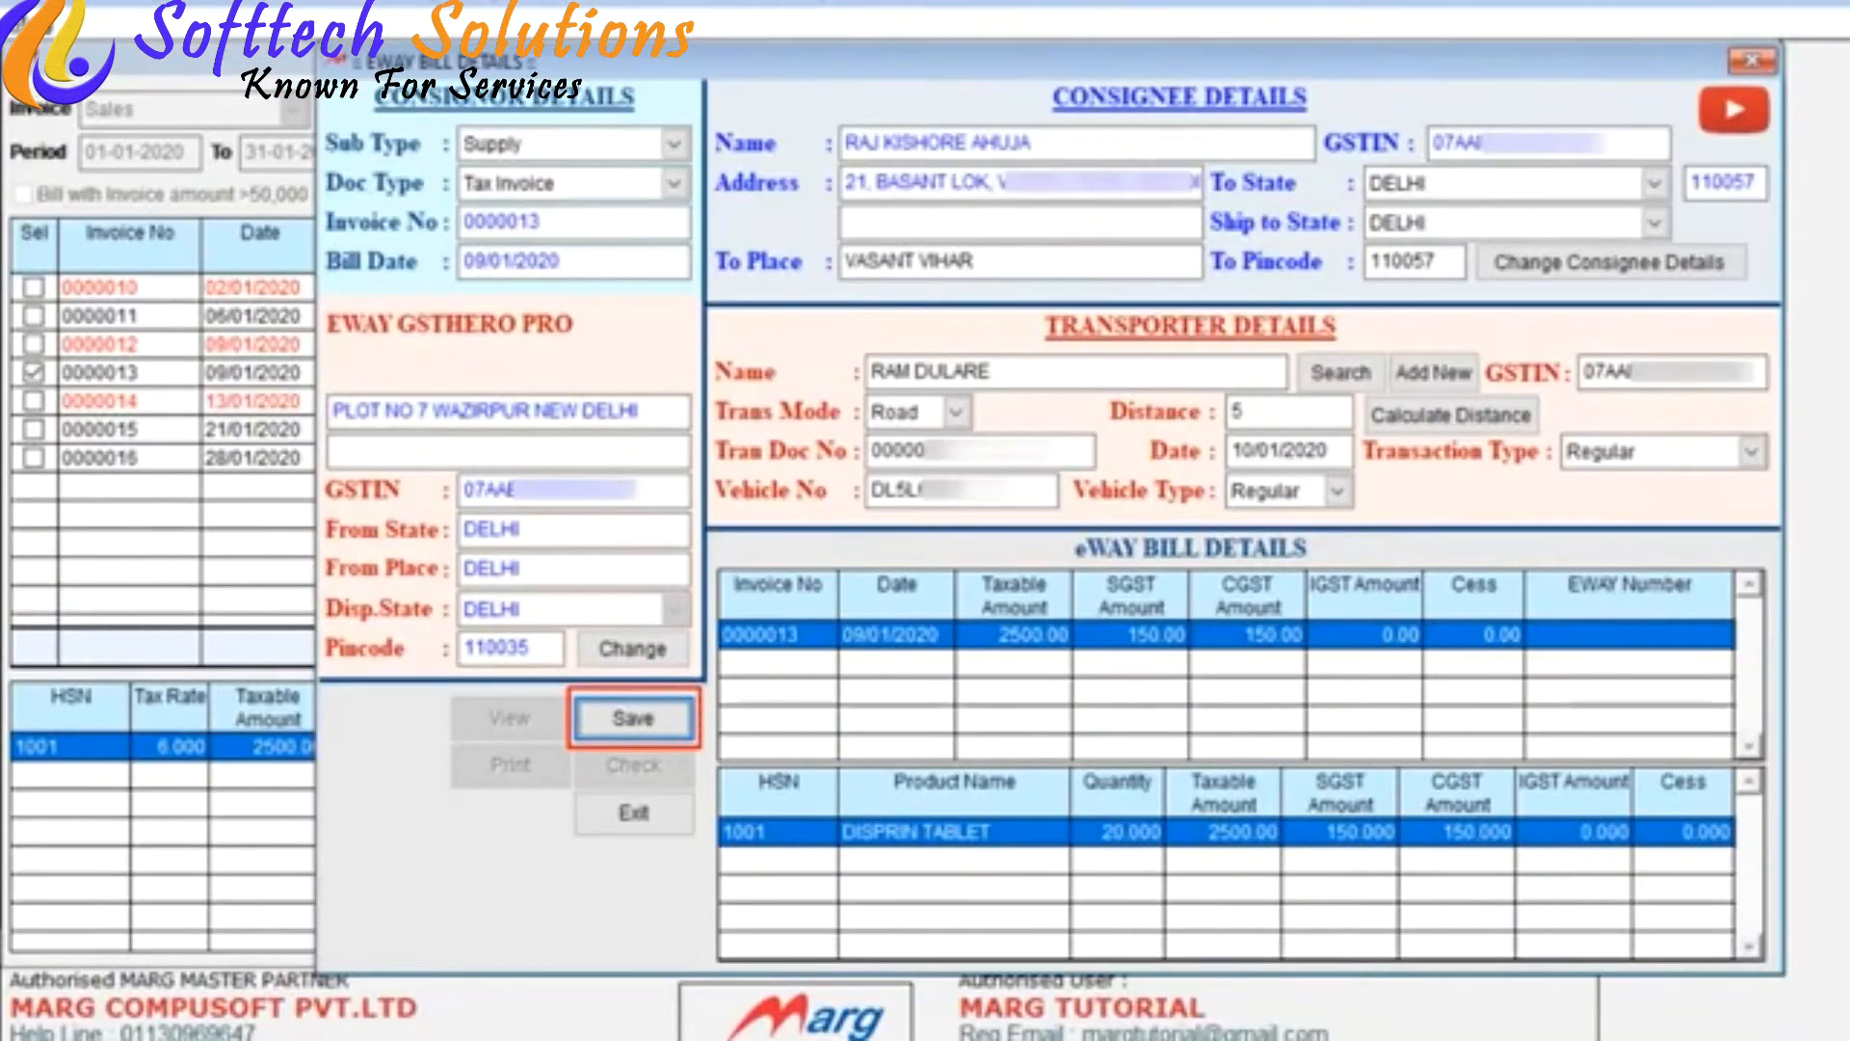
key("Return")
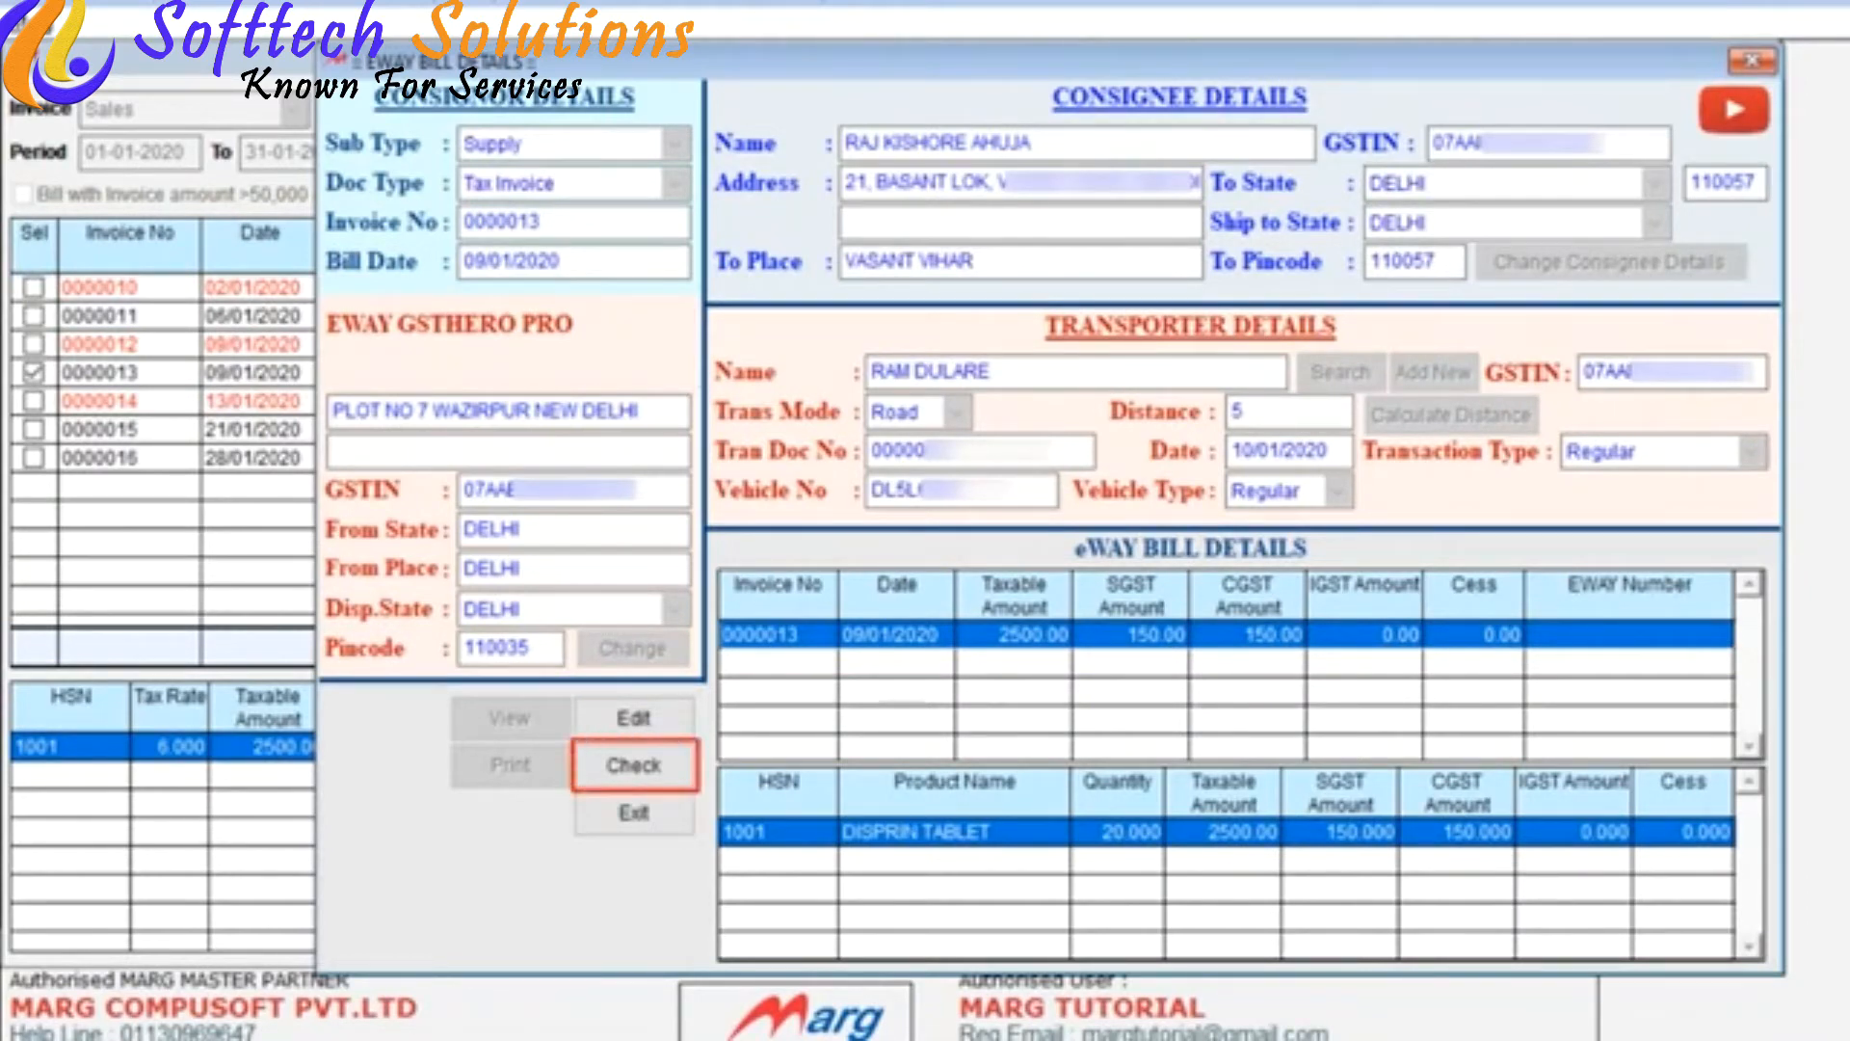
Step: Check the details of invoice 0000013 and export its e-way bill as offline JSON to the Desktop folder
left_click(634, 766)
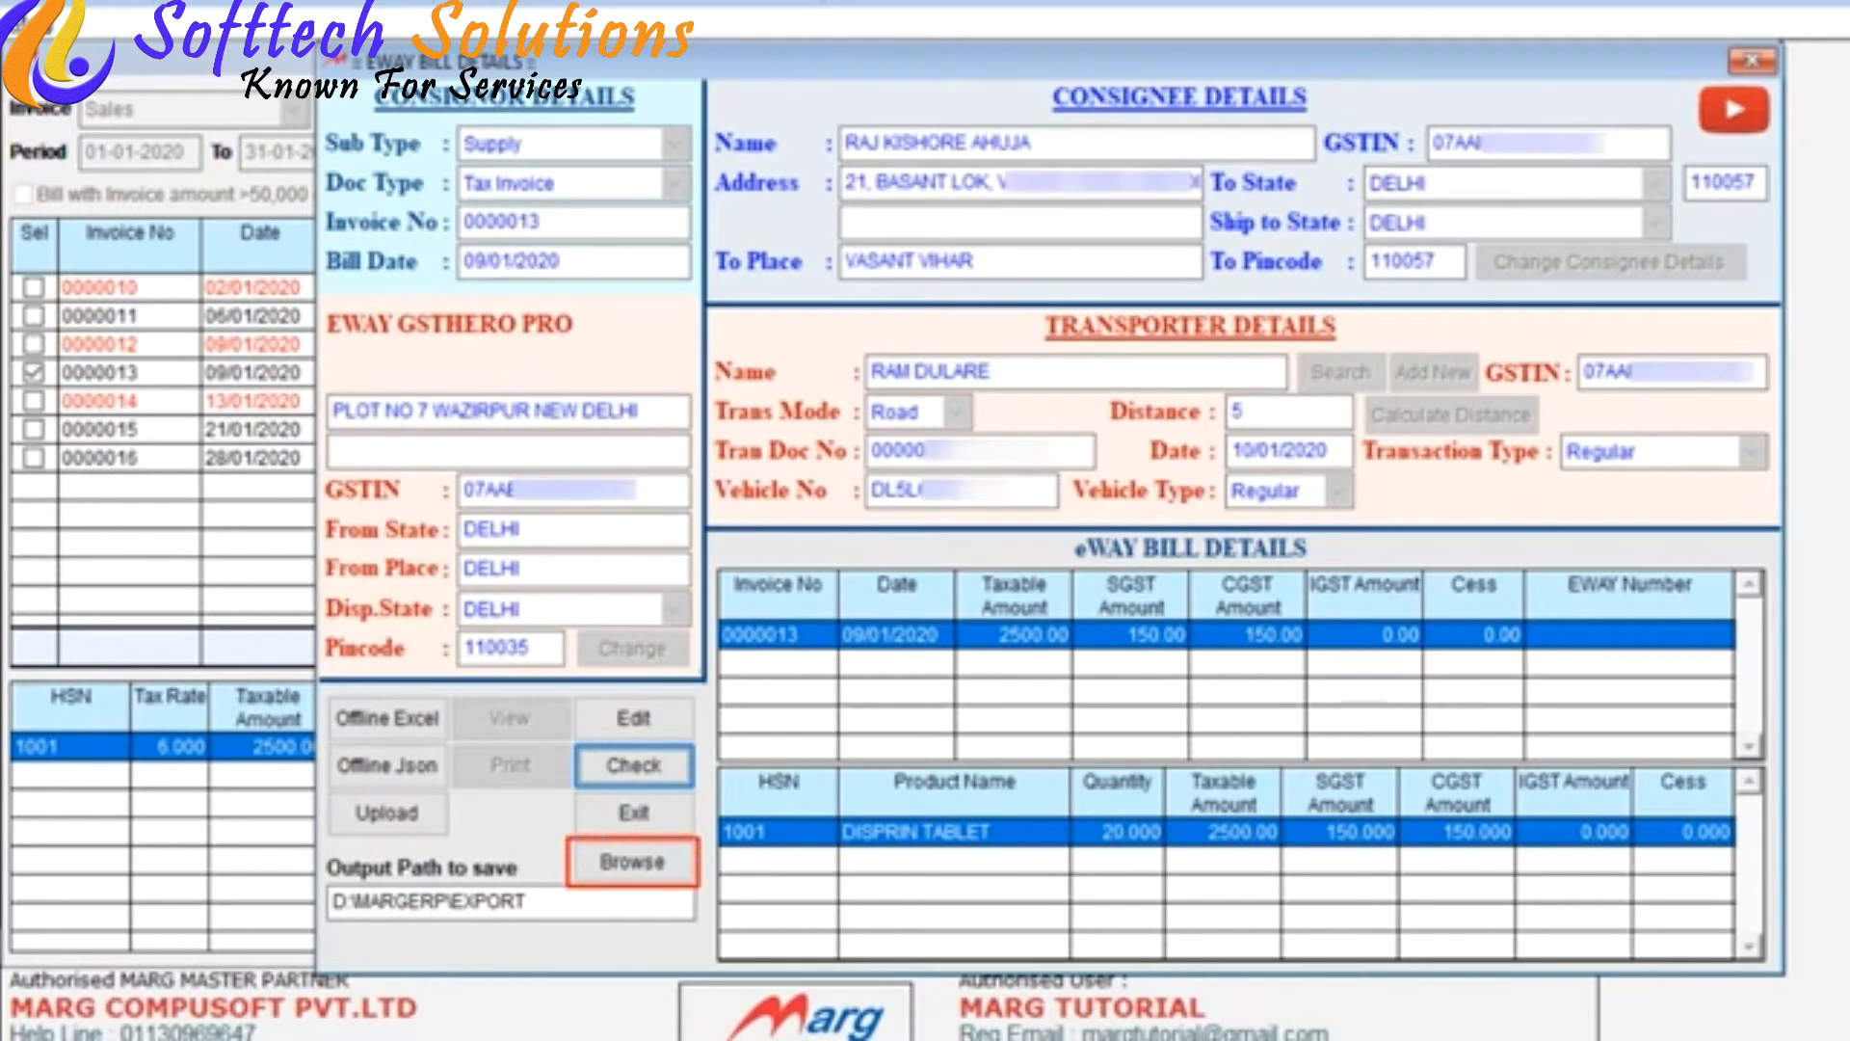
left_click(632, 862)
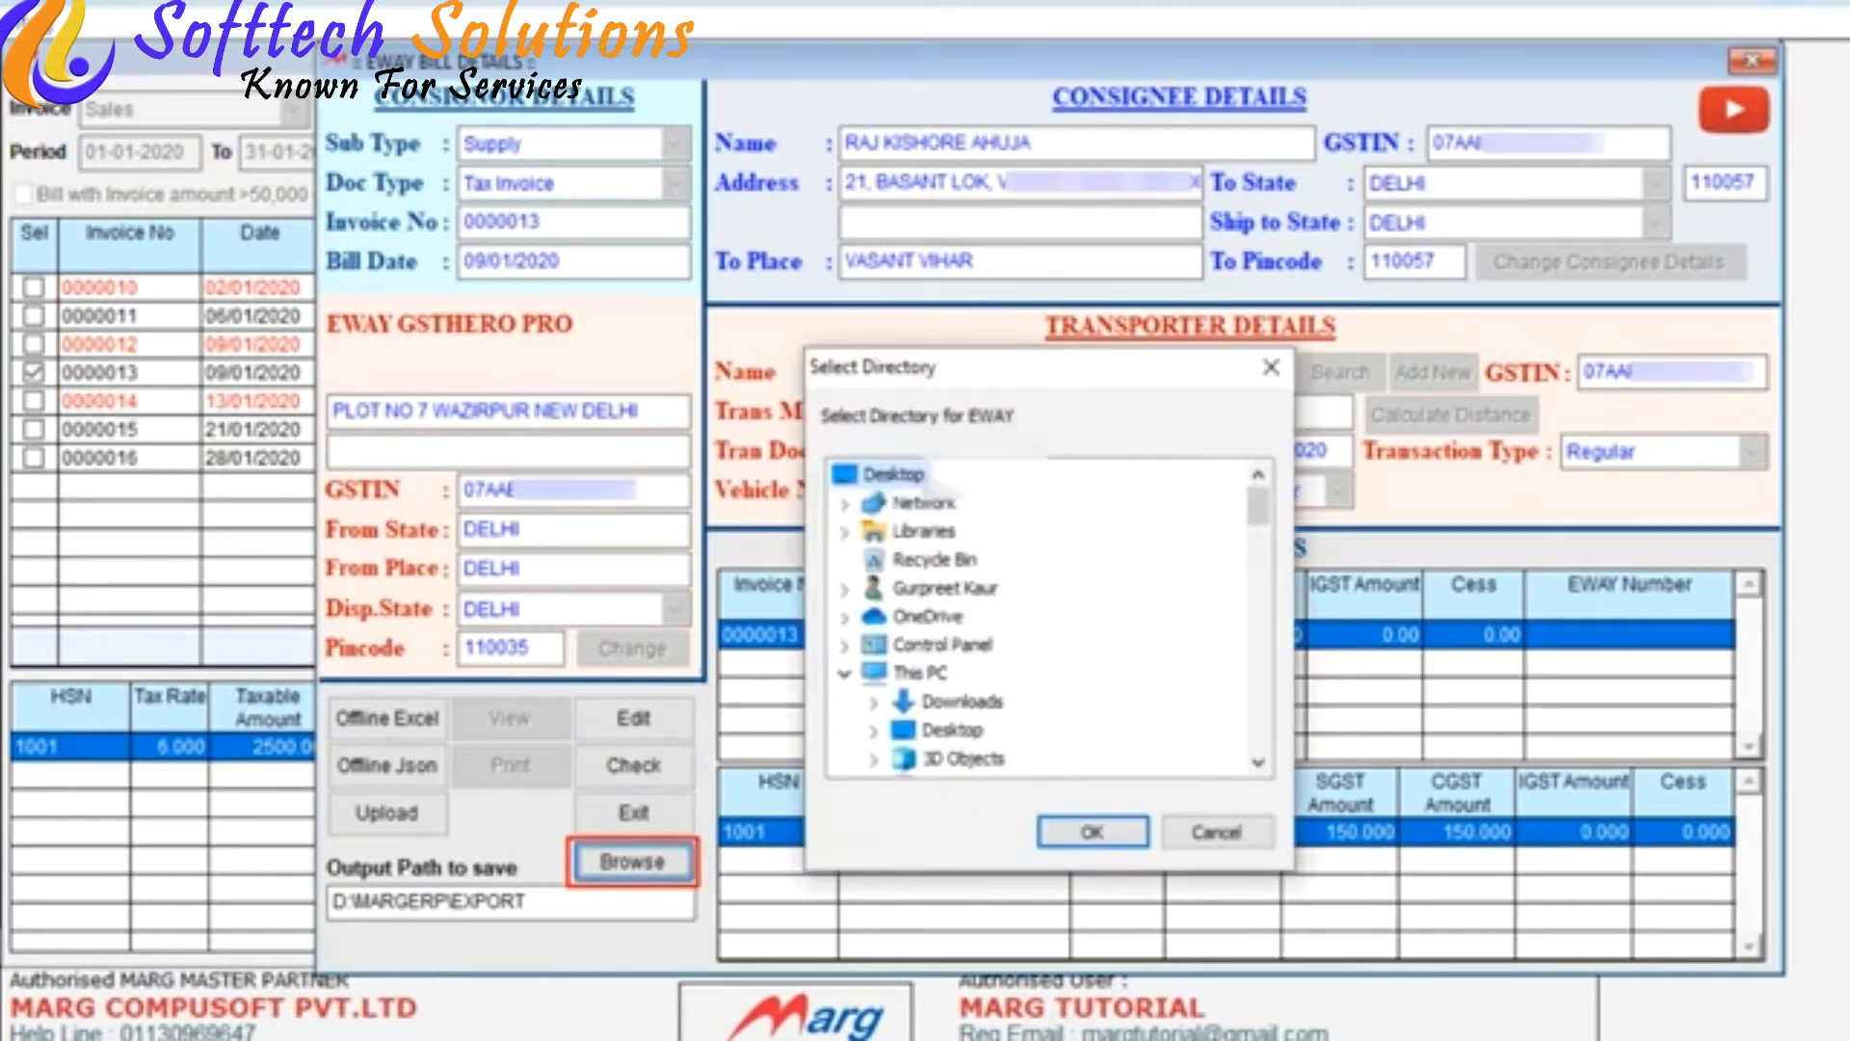
key("Return")
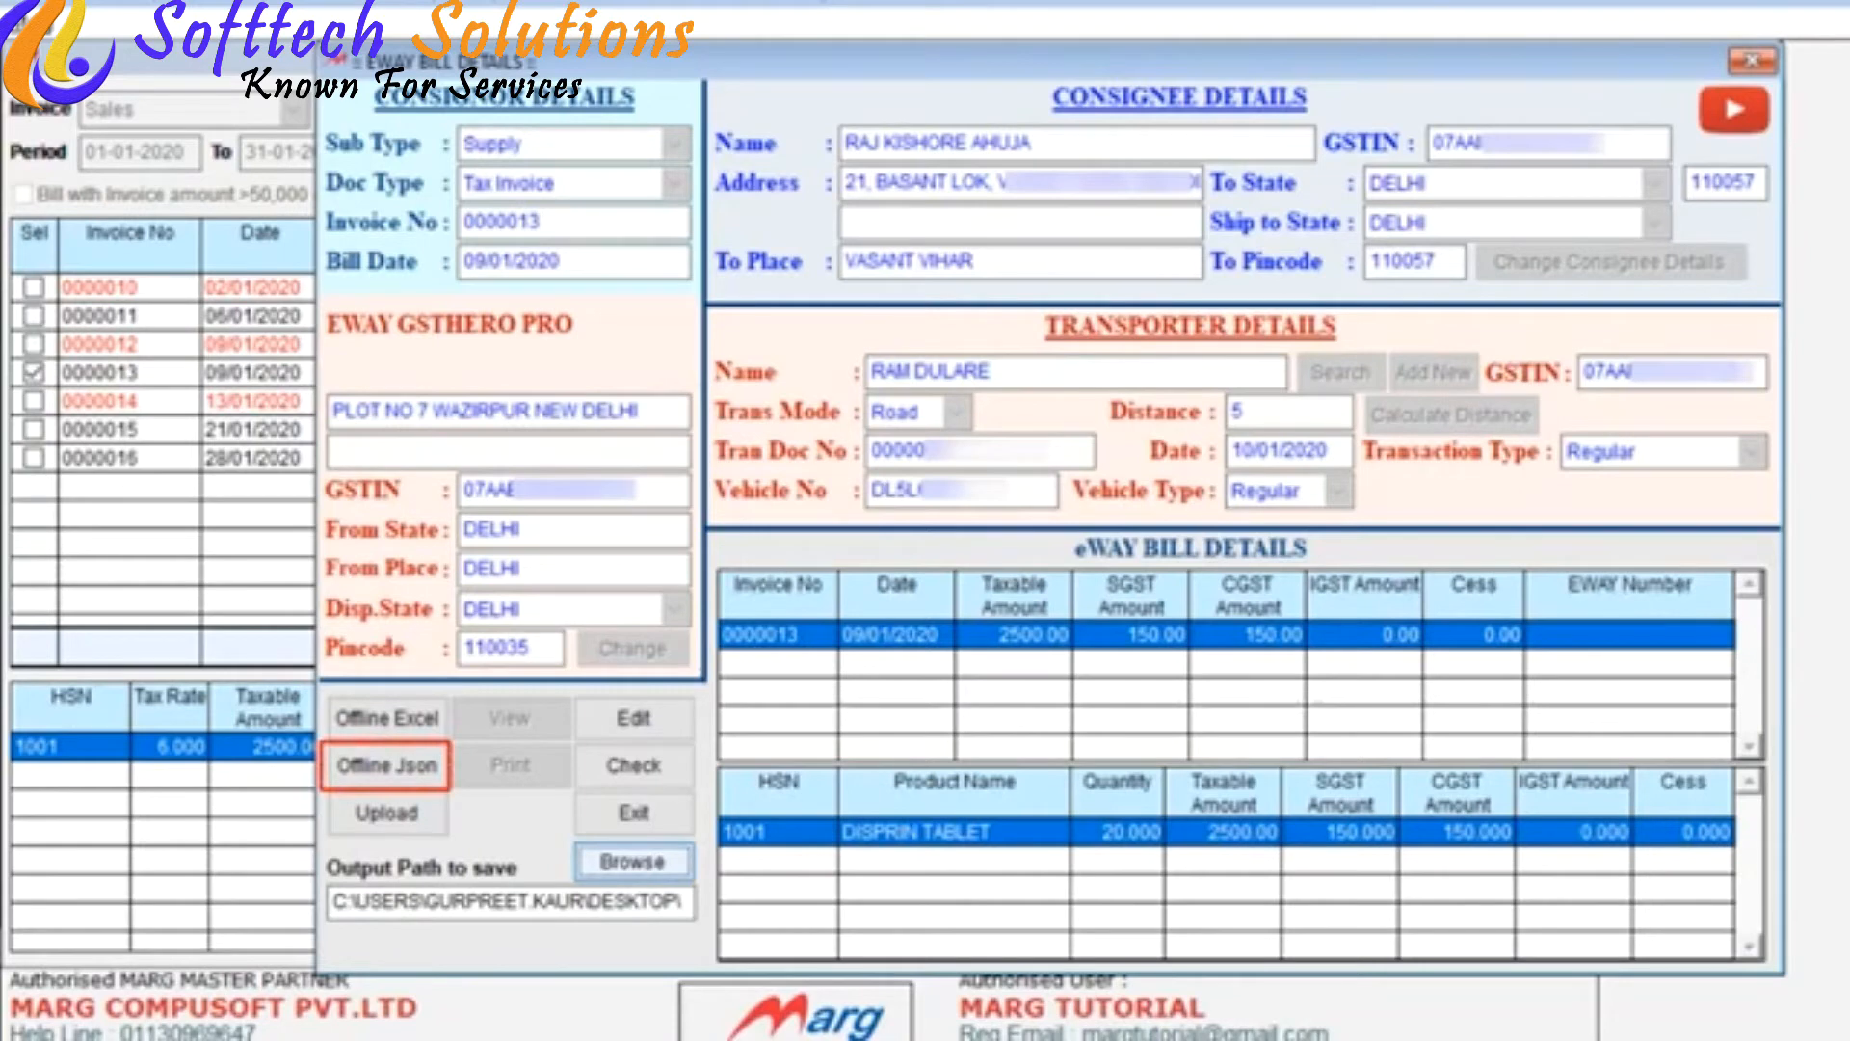
left_click(388, 765)
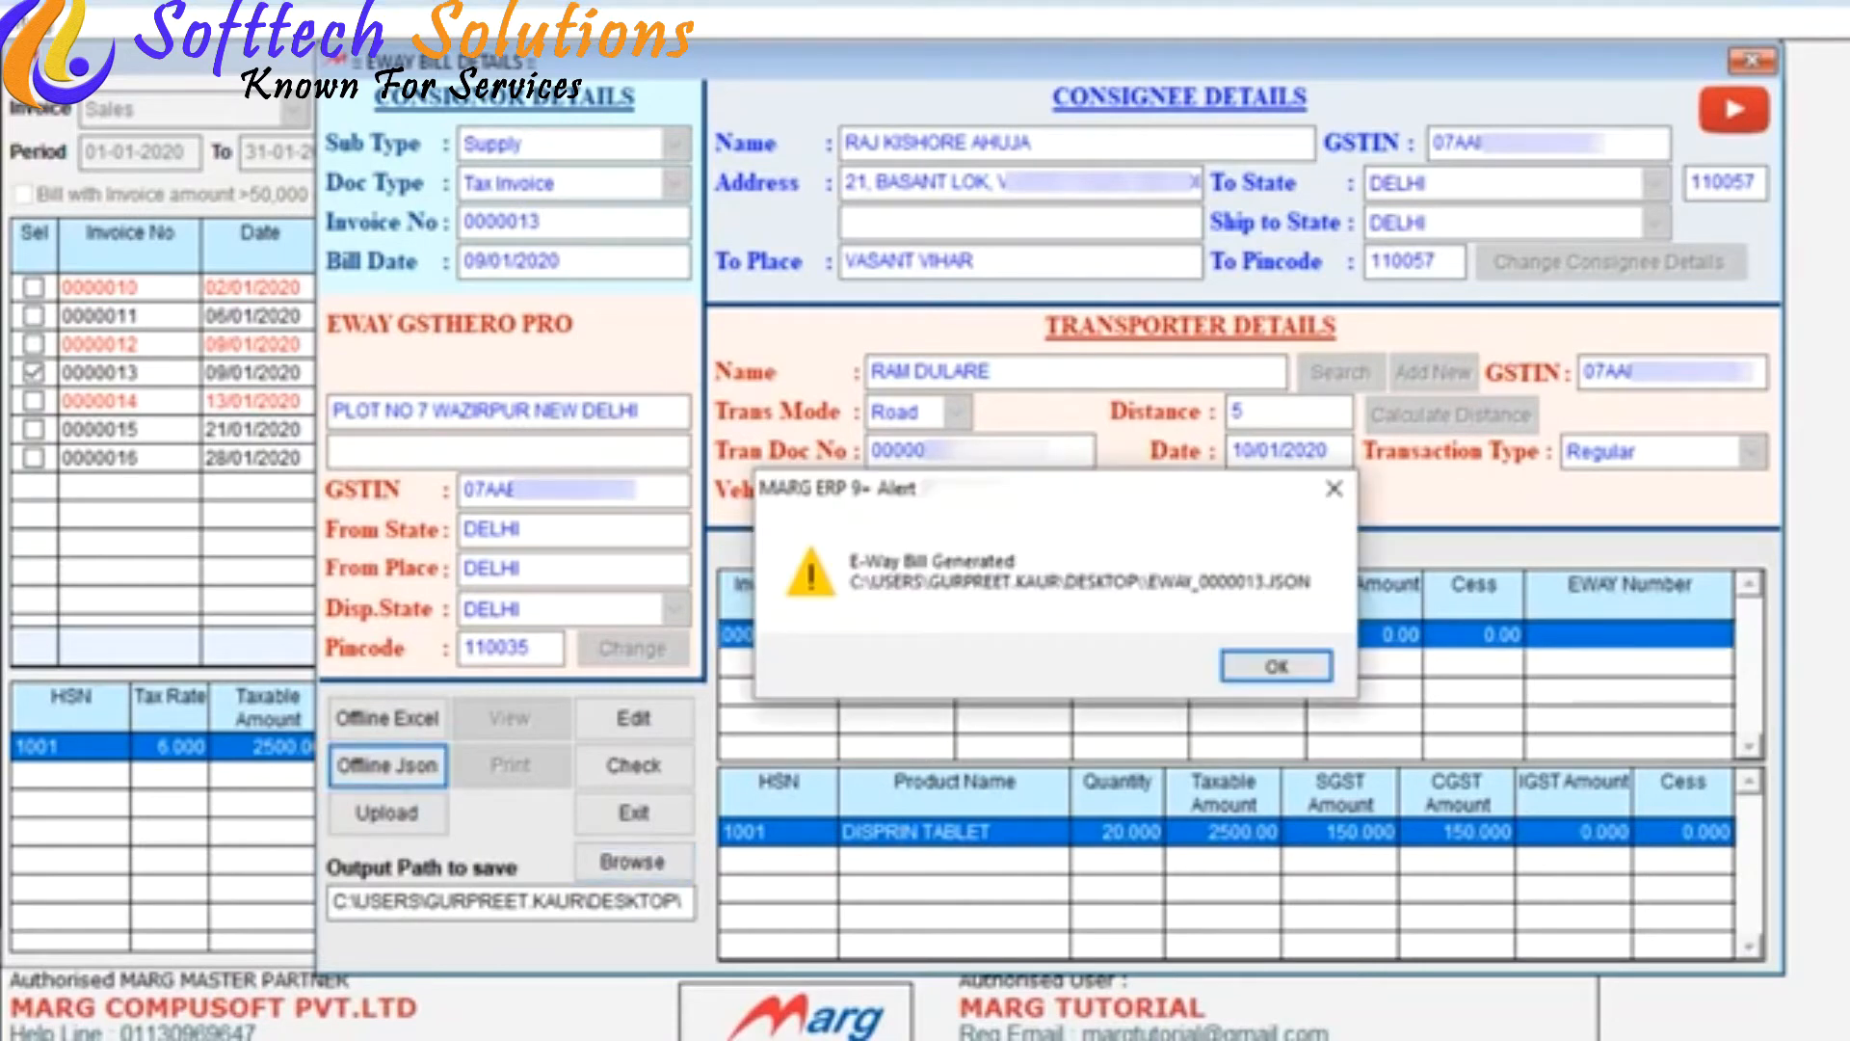
key("Return")
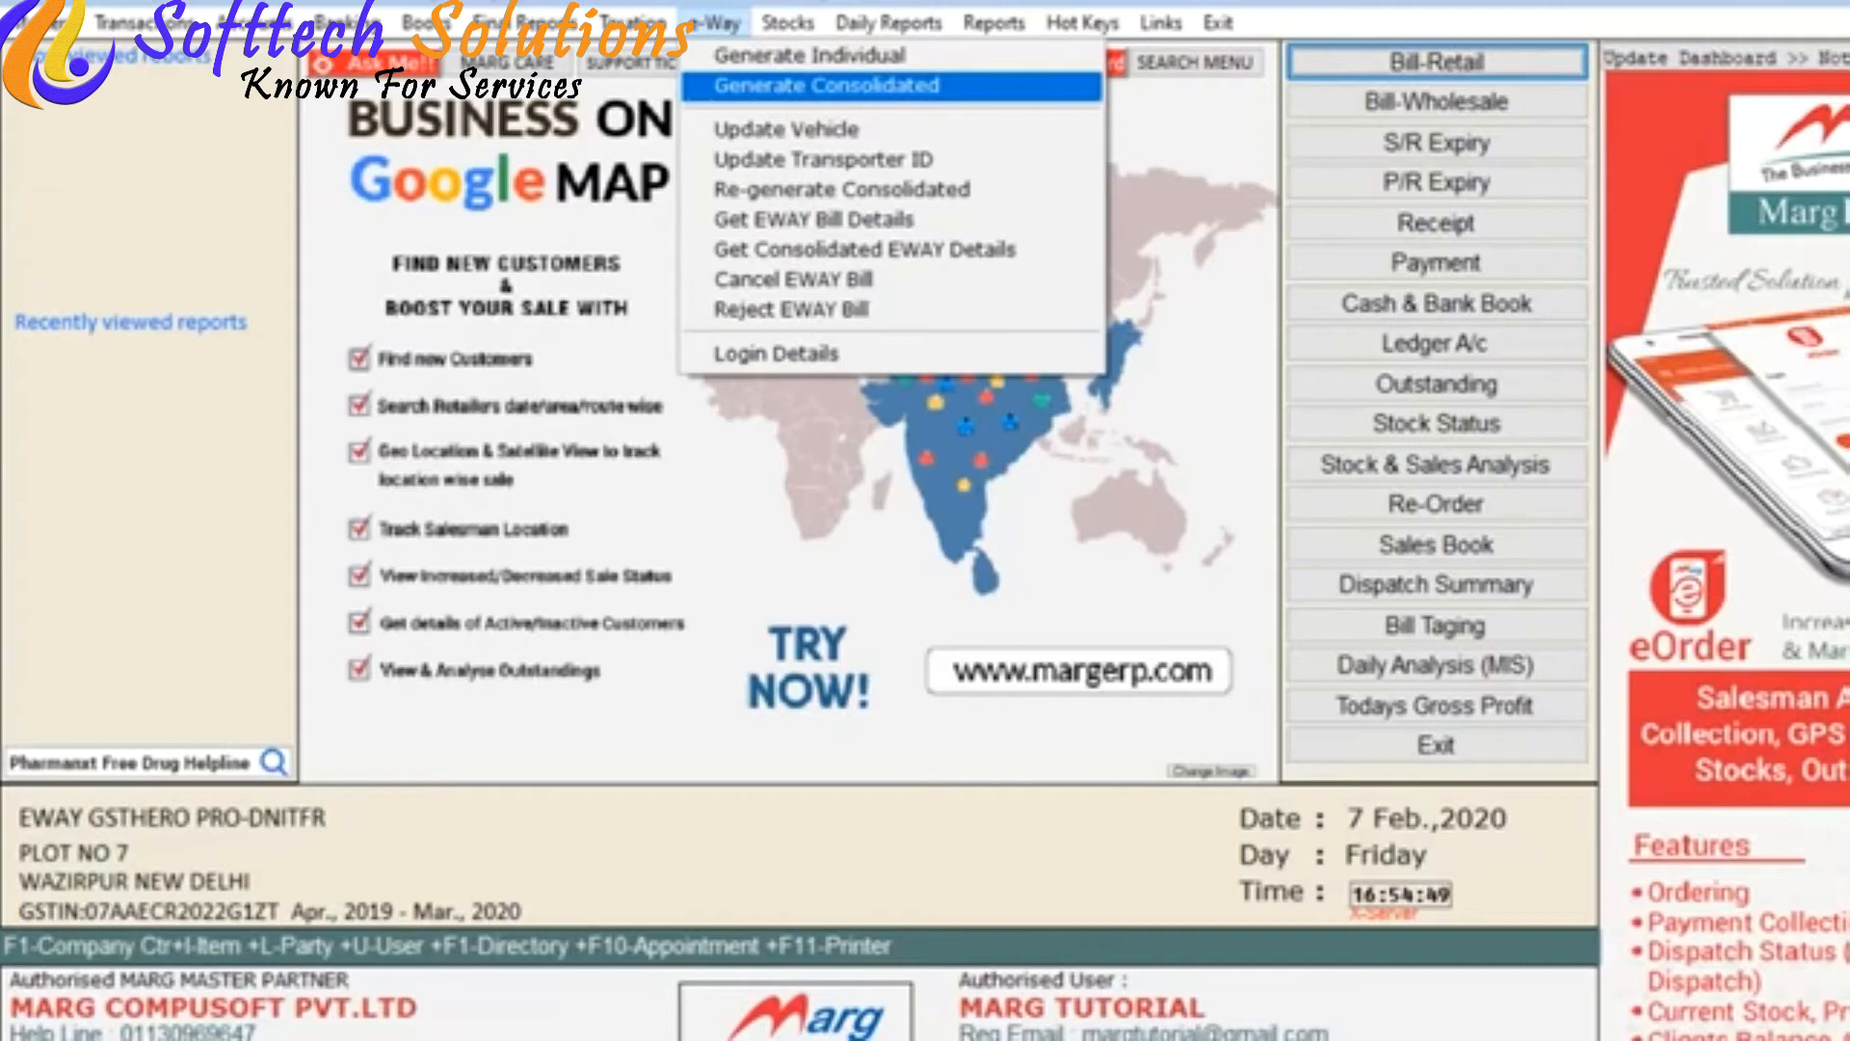
Step: List the sales invoices from 01-01-2020 to 31-01-2020 for consolidated e-way bill generation and submit invoices 0000011 and 0000016
key("Return")
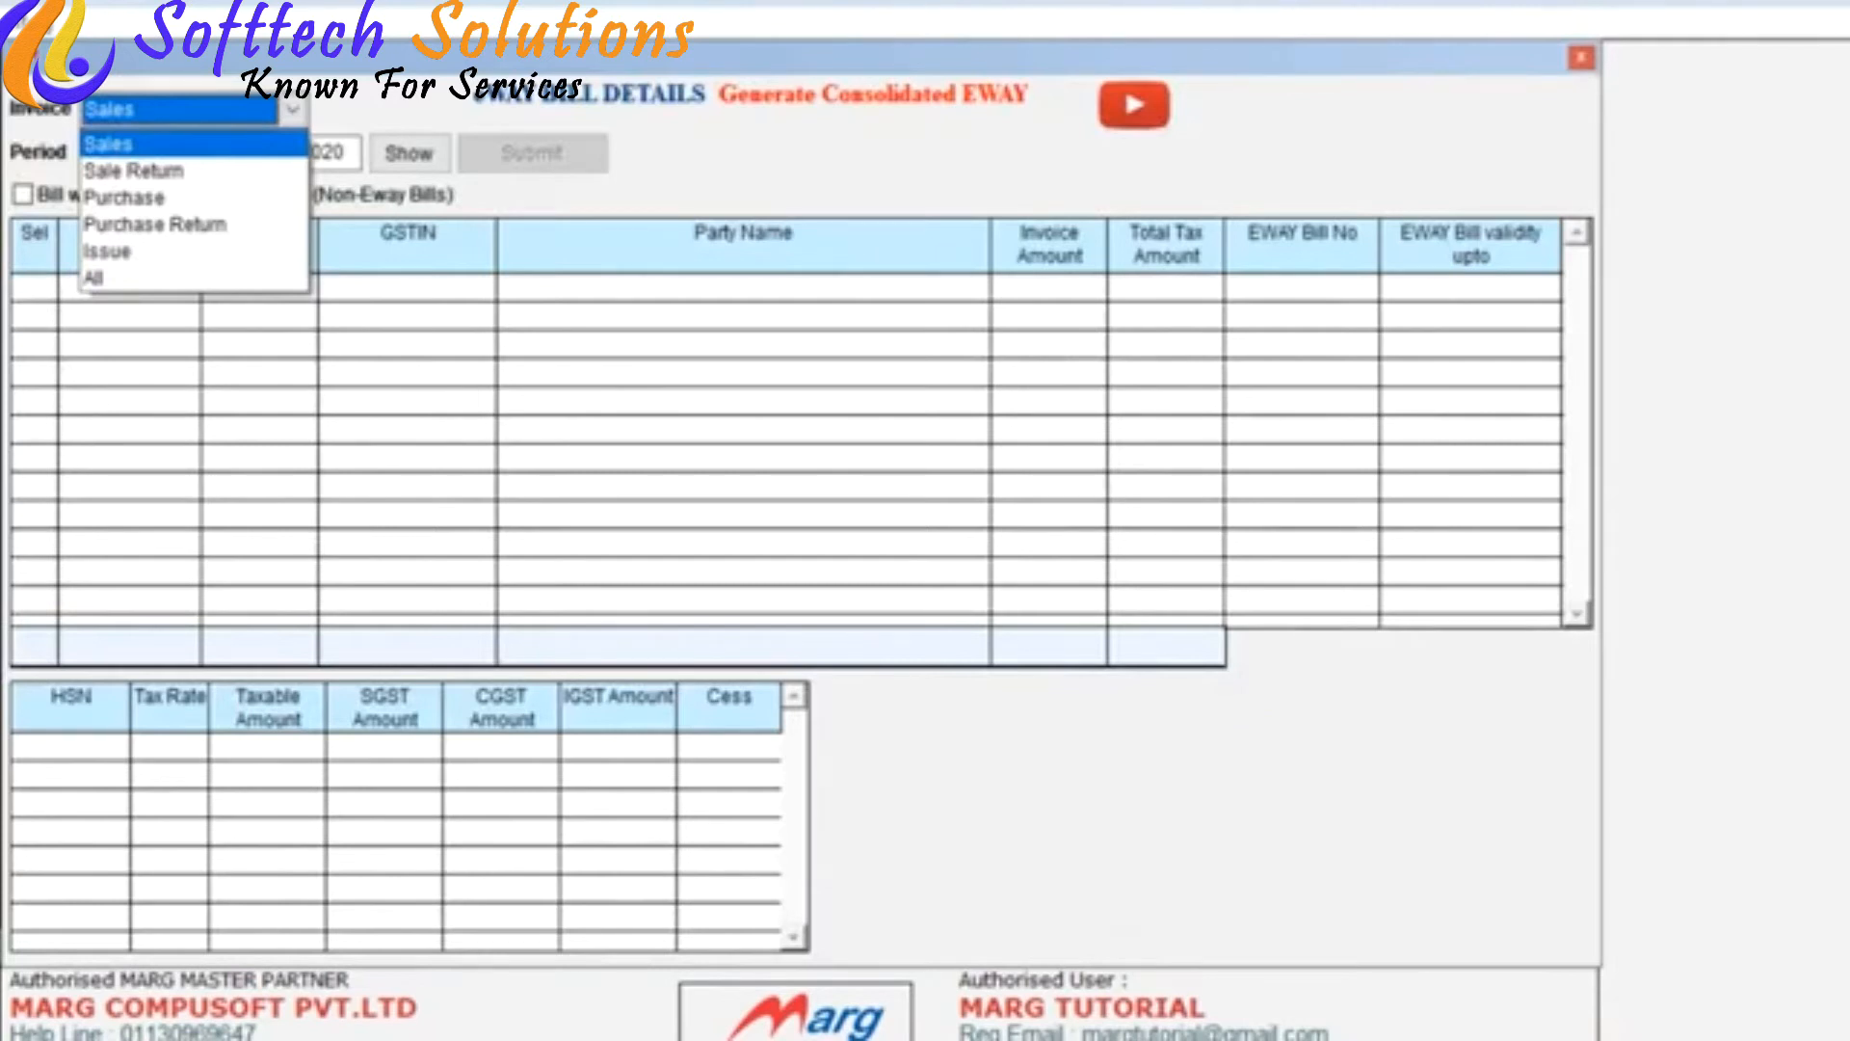
key("Return")
key("Return")
key("Return")
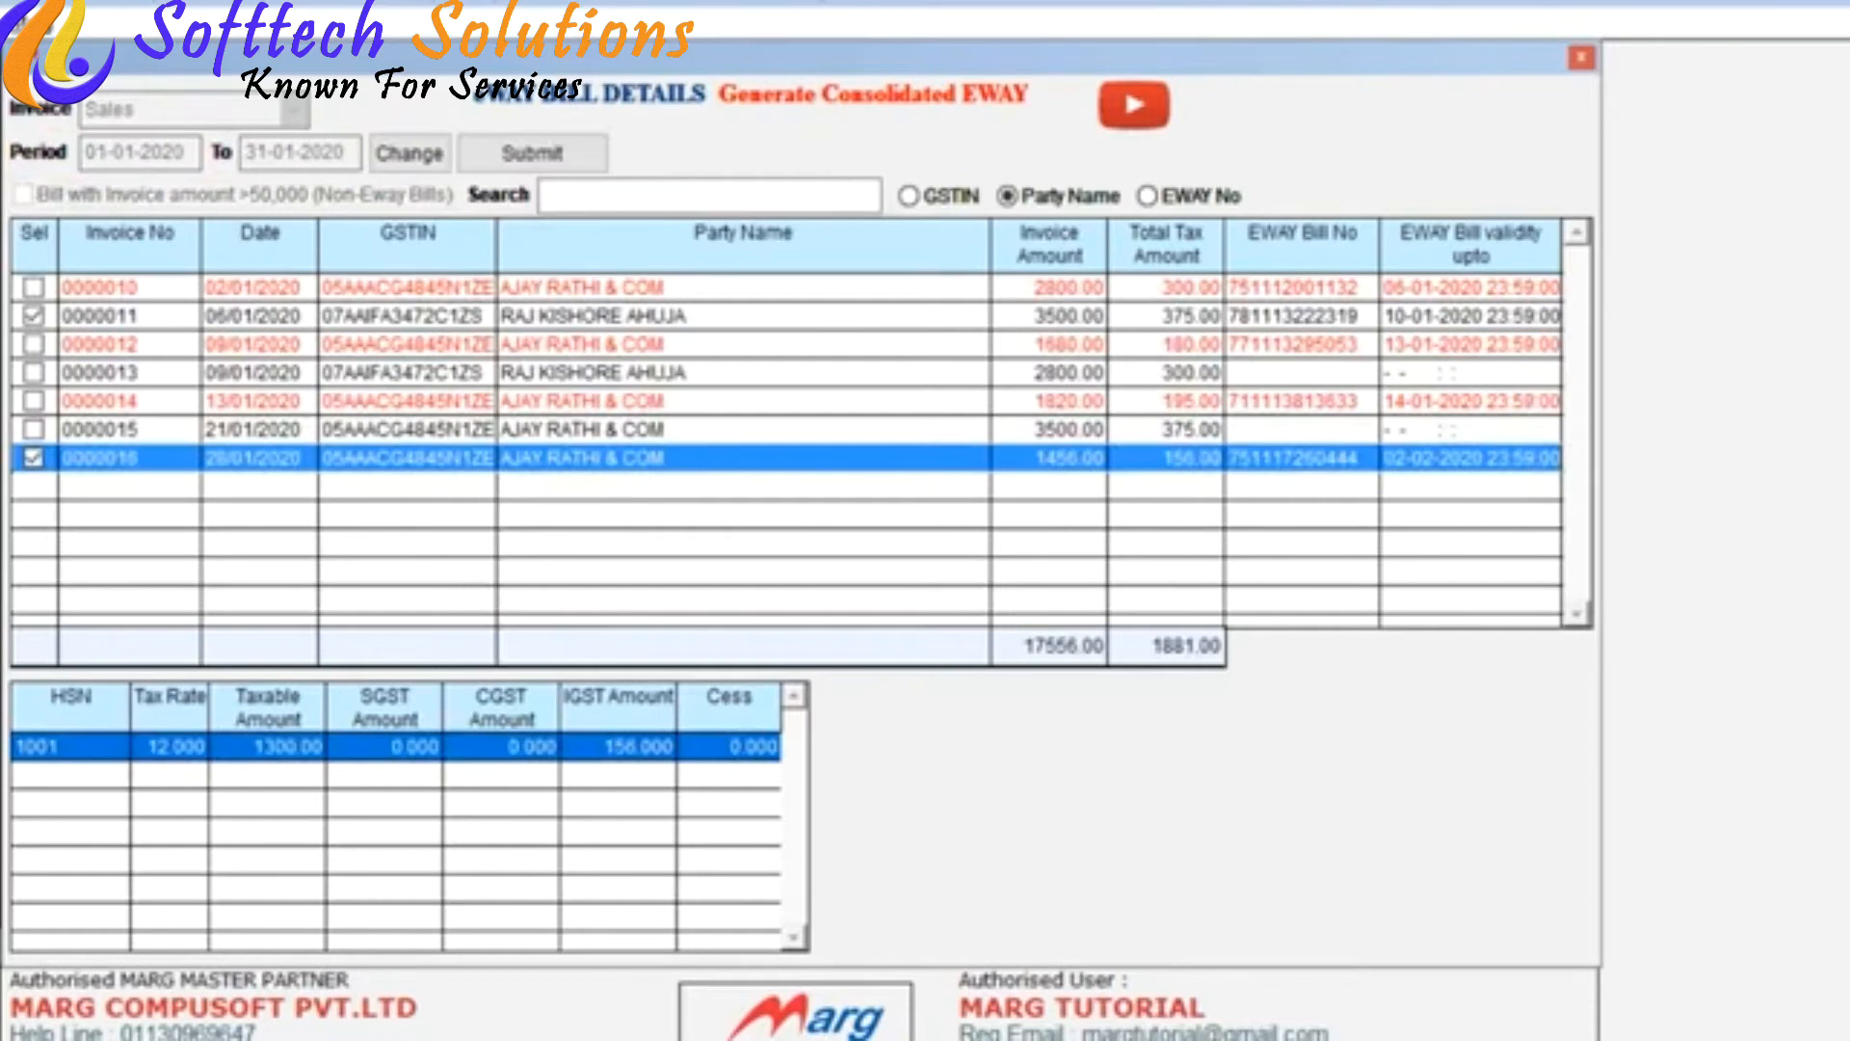
key("Return")
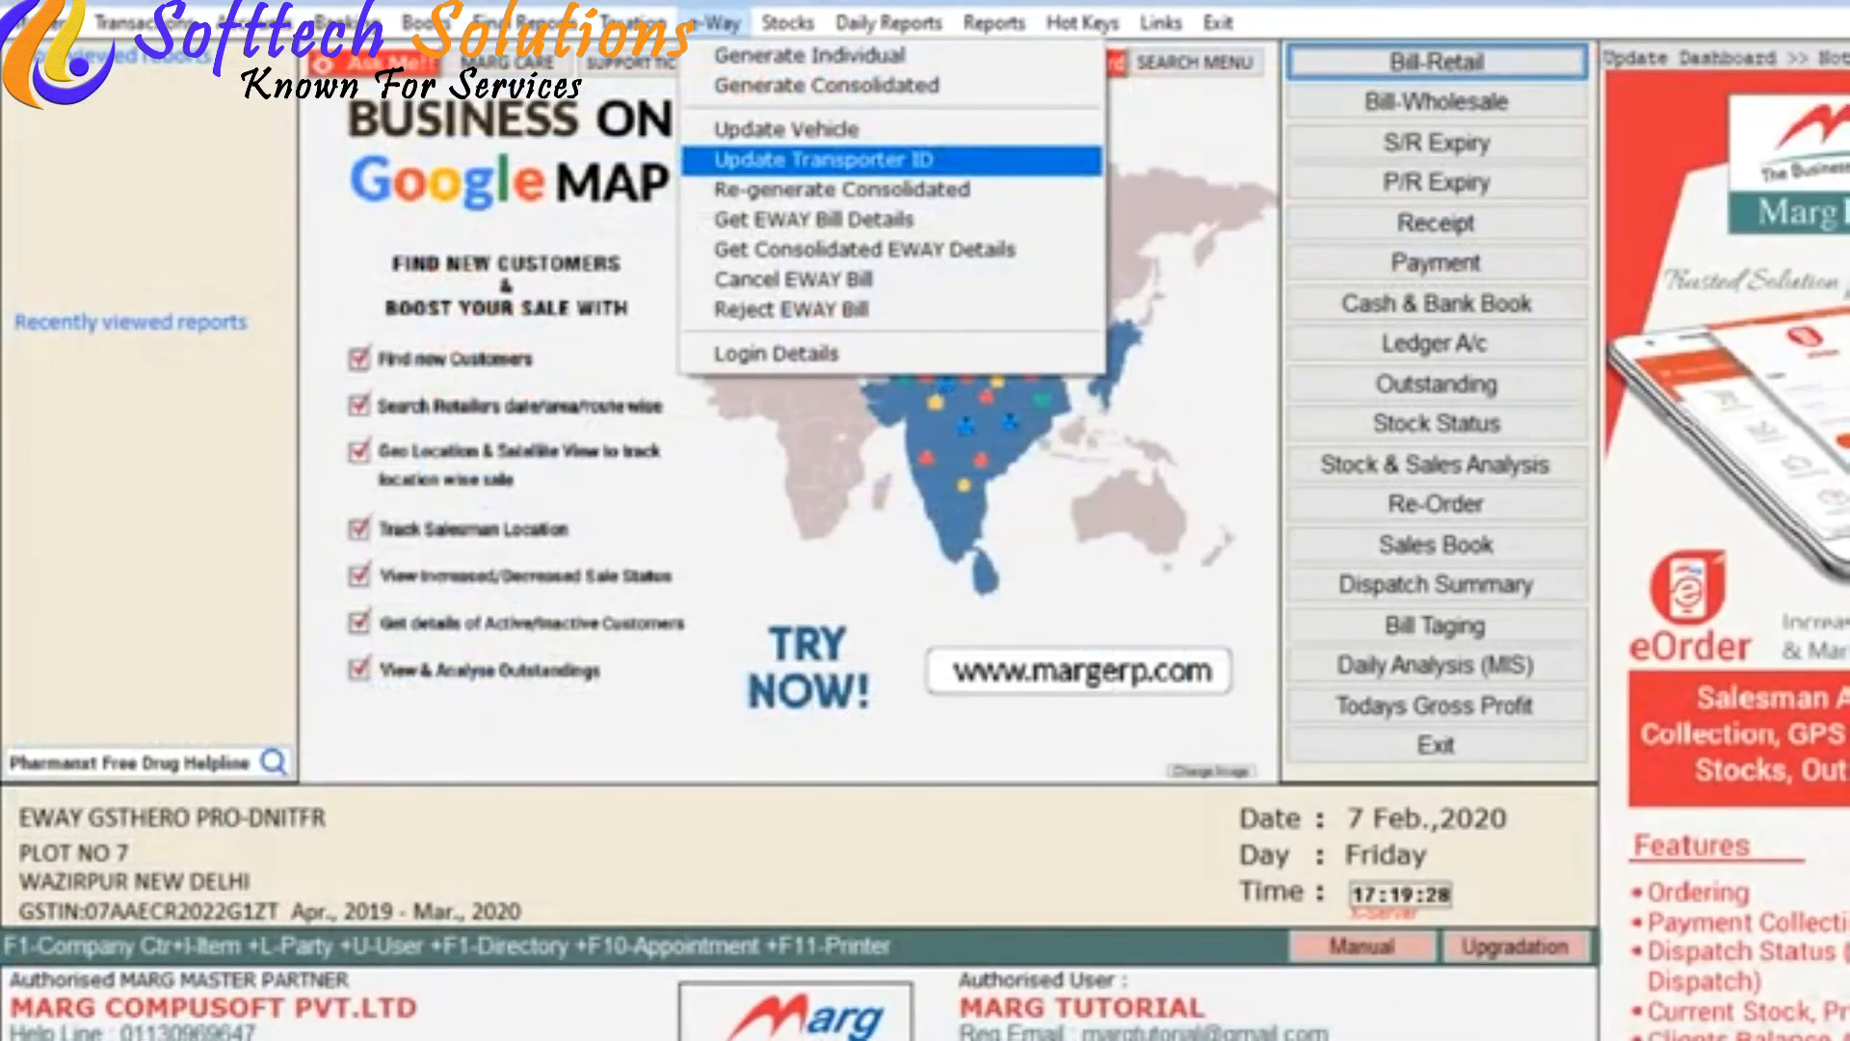
Step: Open the transporter ID update for e-way bills
key("Return")
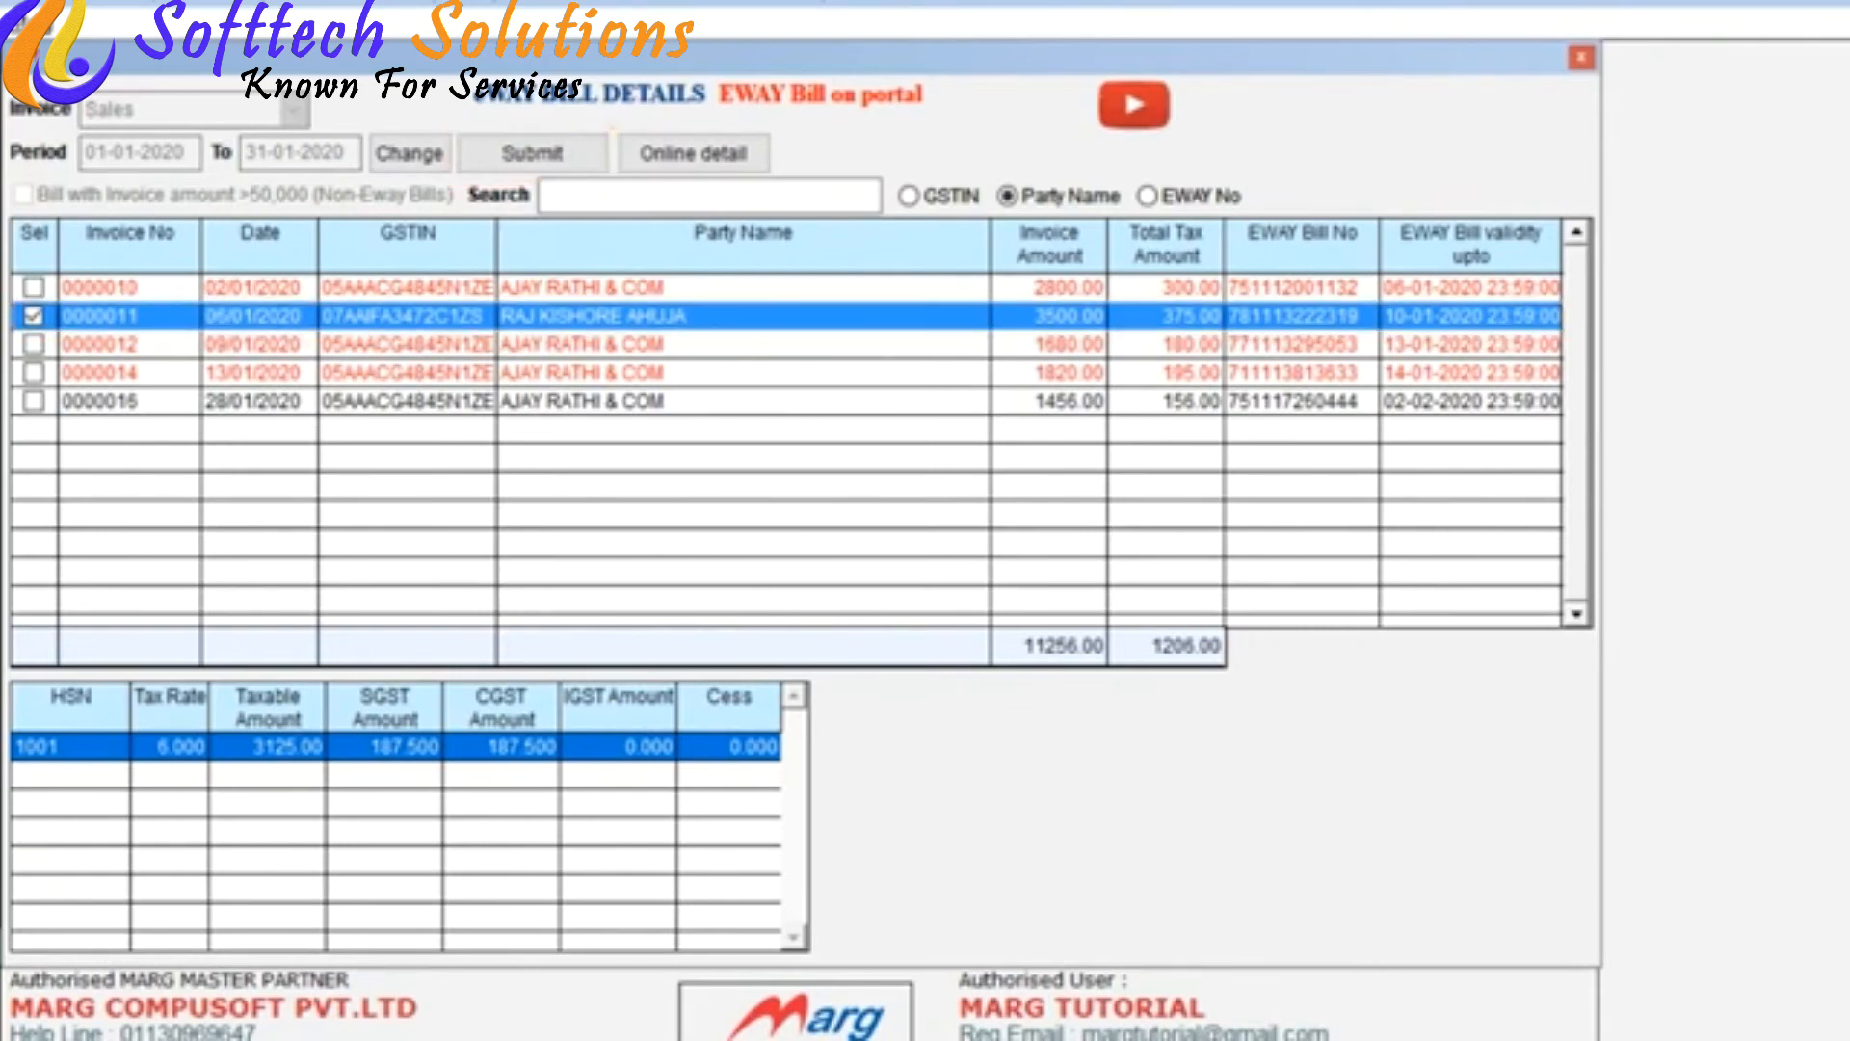
Step: View the e-way bill details of invoice 0000011, close them, and request its online details from the portal
left_click(532, 154)
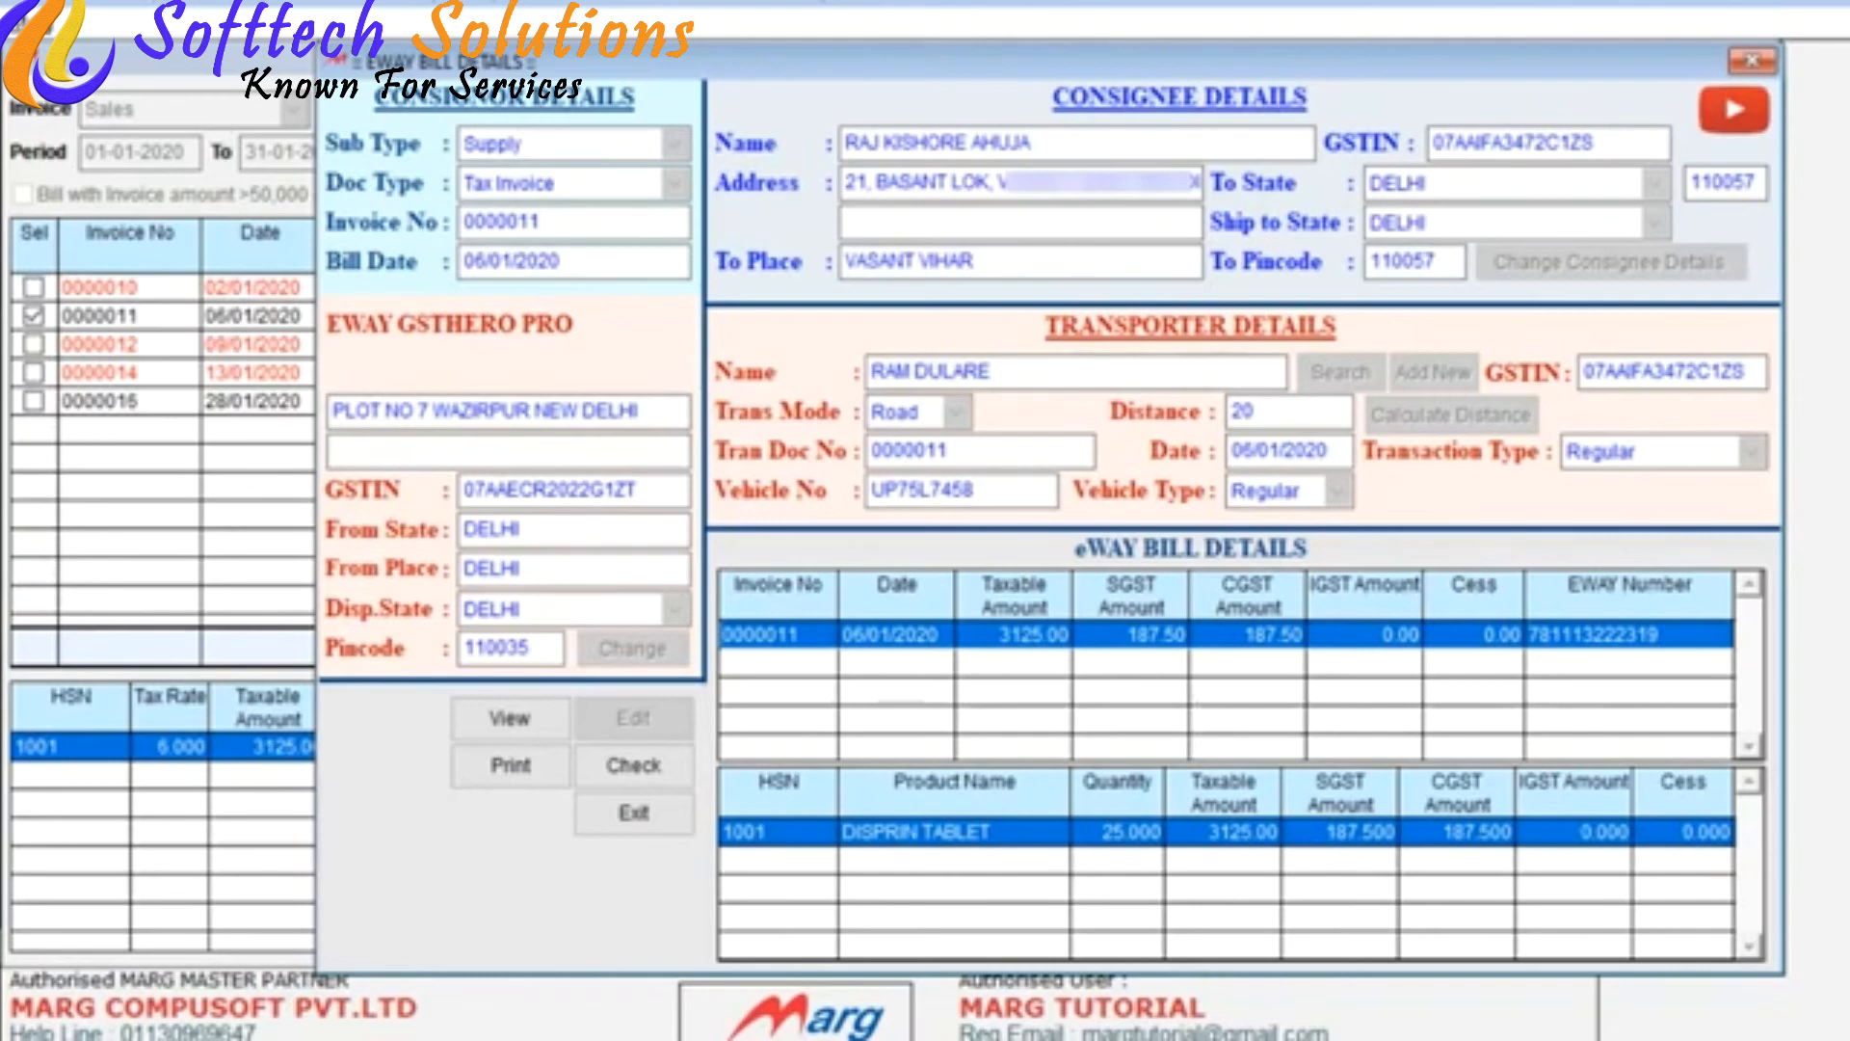
key("Escape")
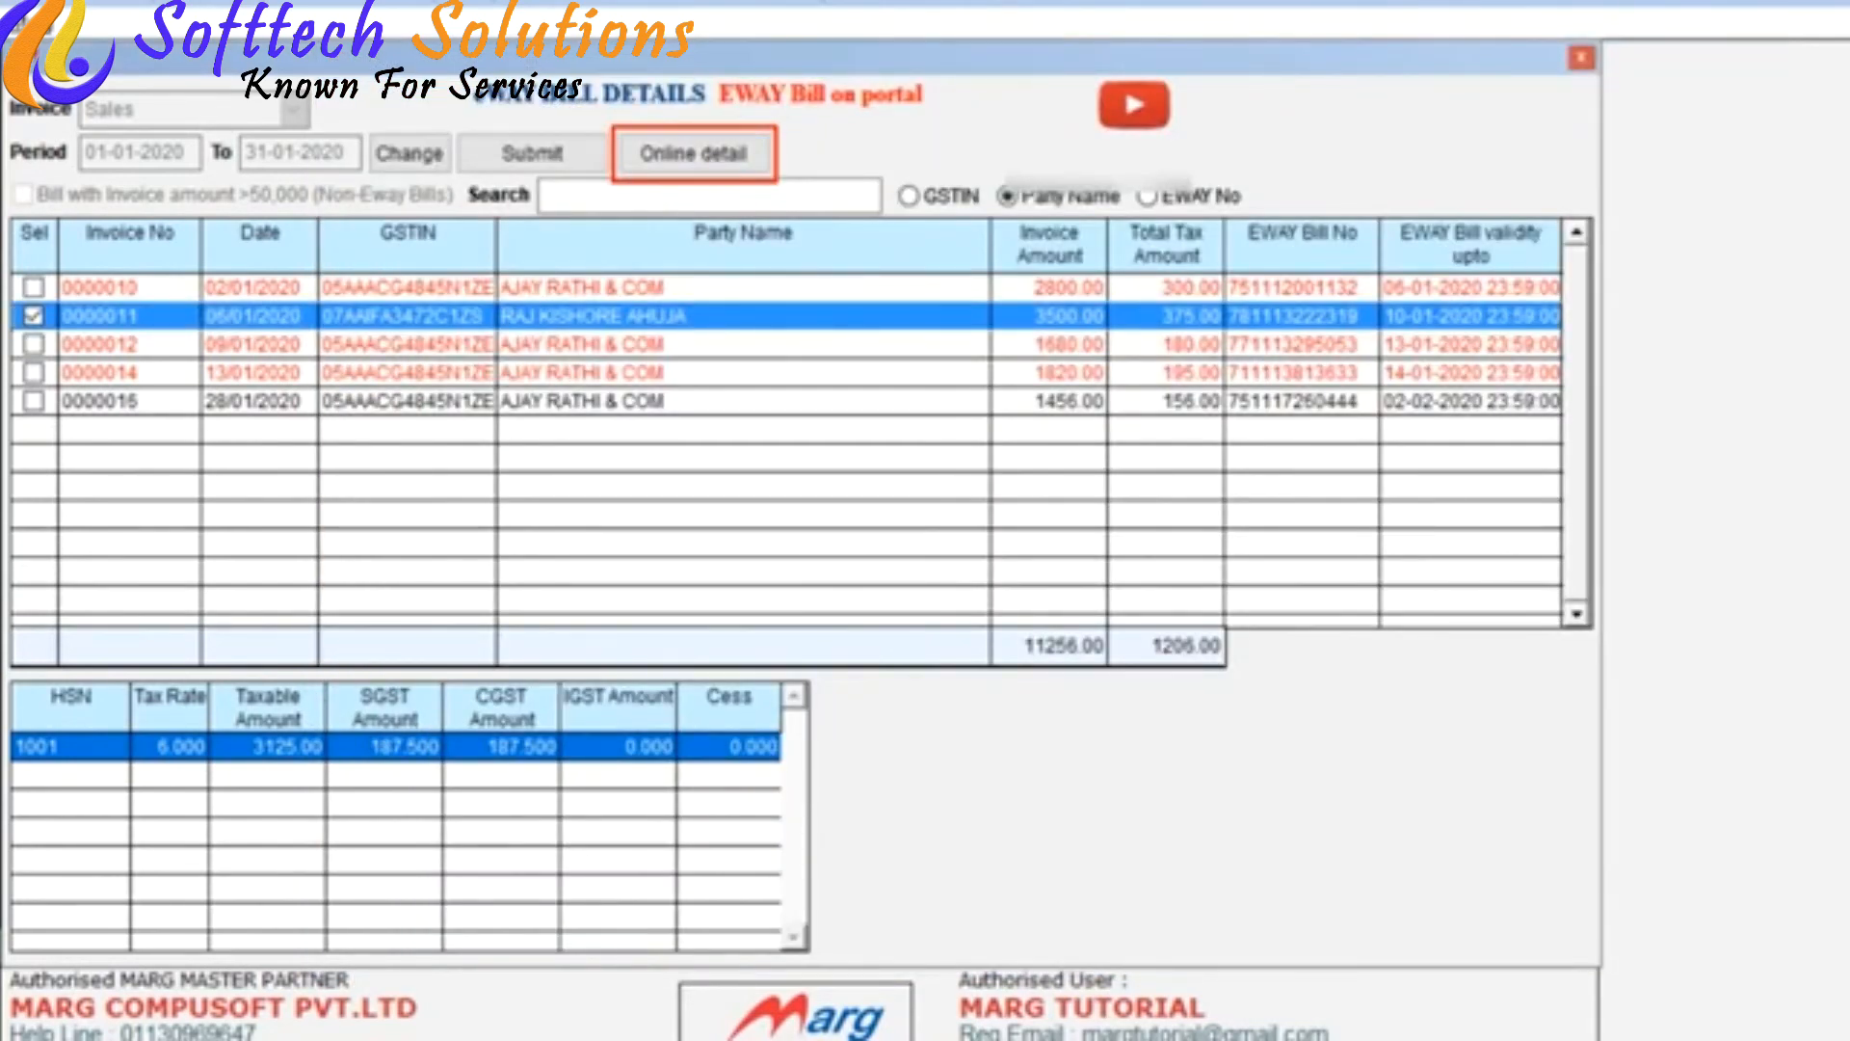
key("Return")
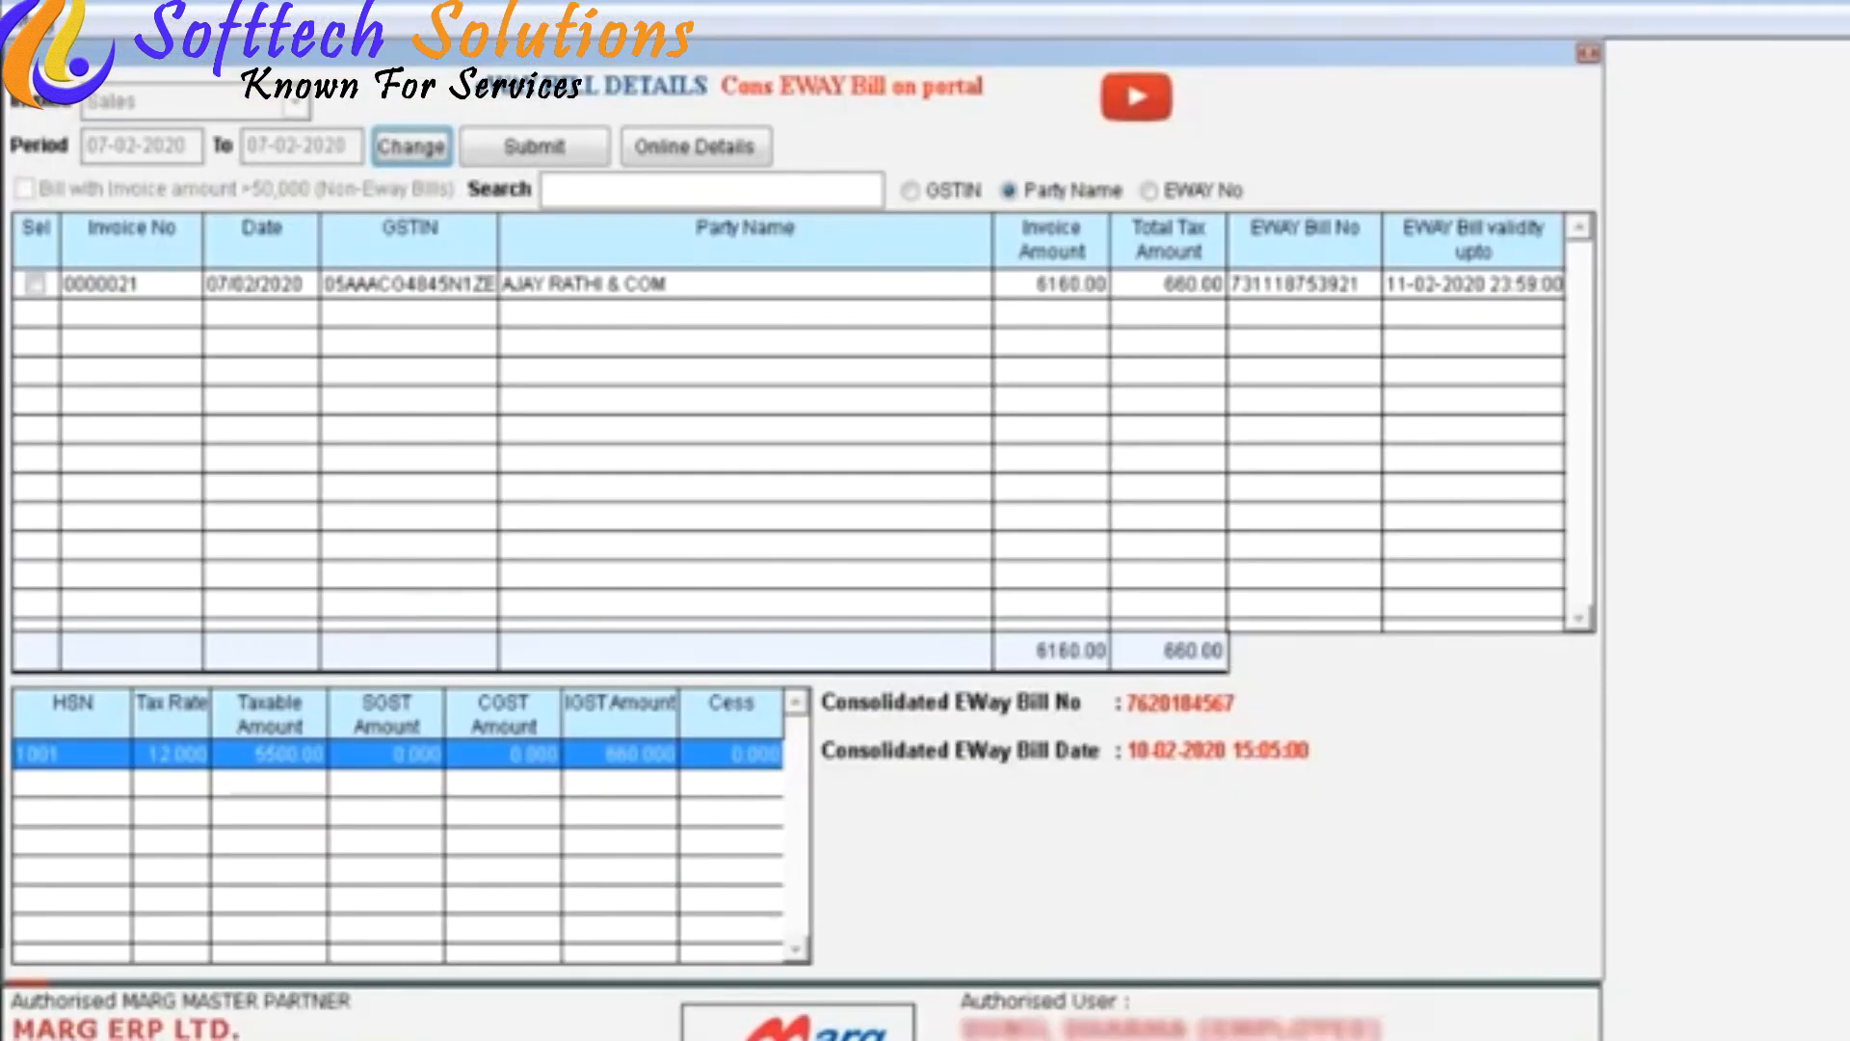
Step: Show the online consolidated e-way bill details for invoice 0000021
left_click(36, 285)
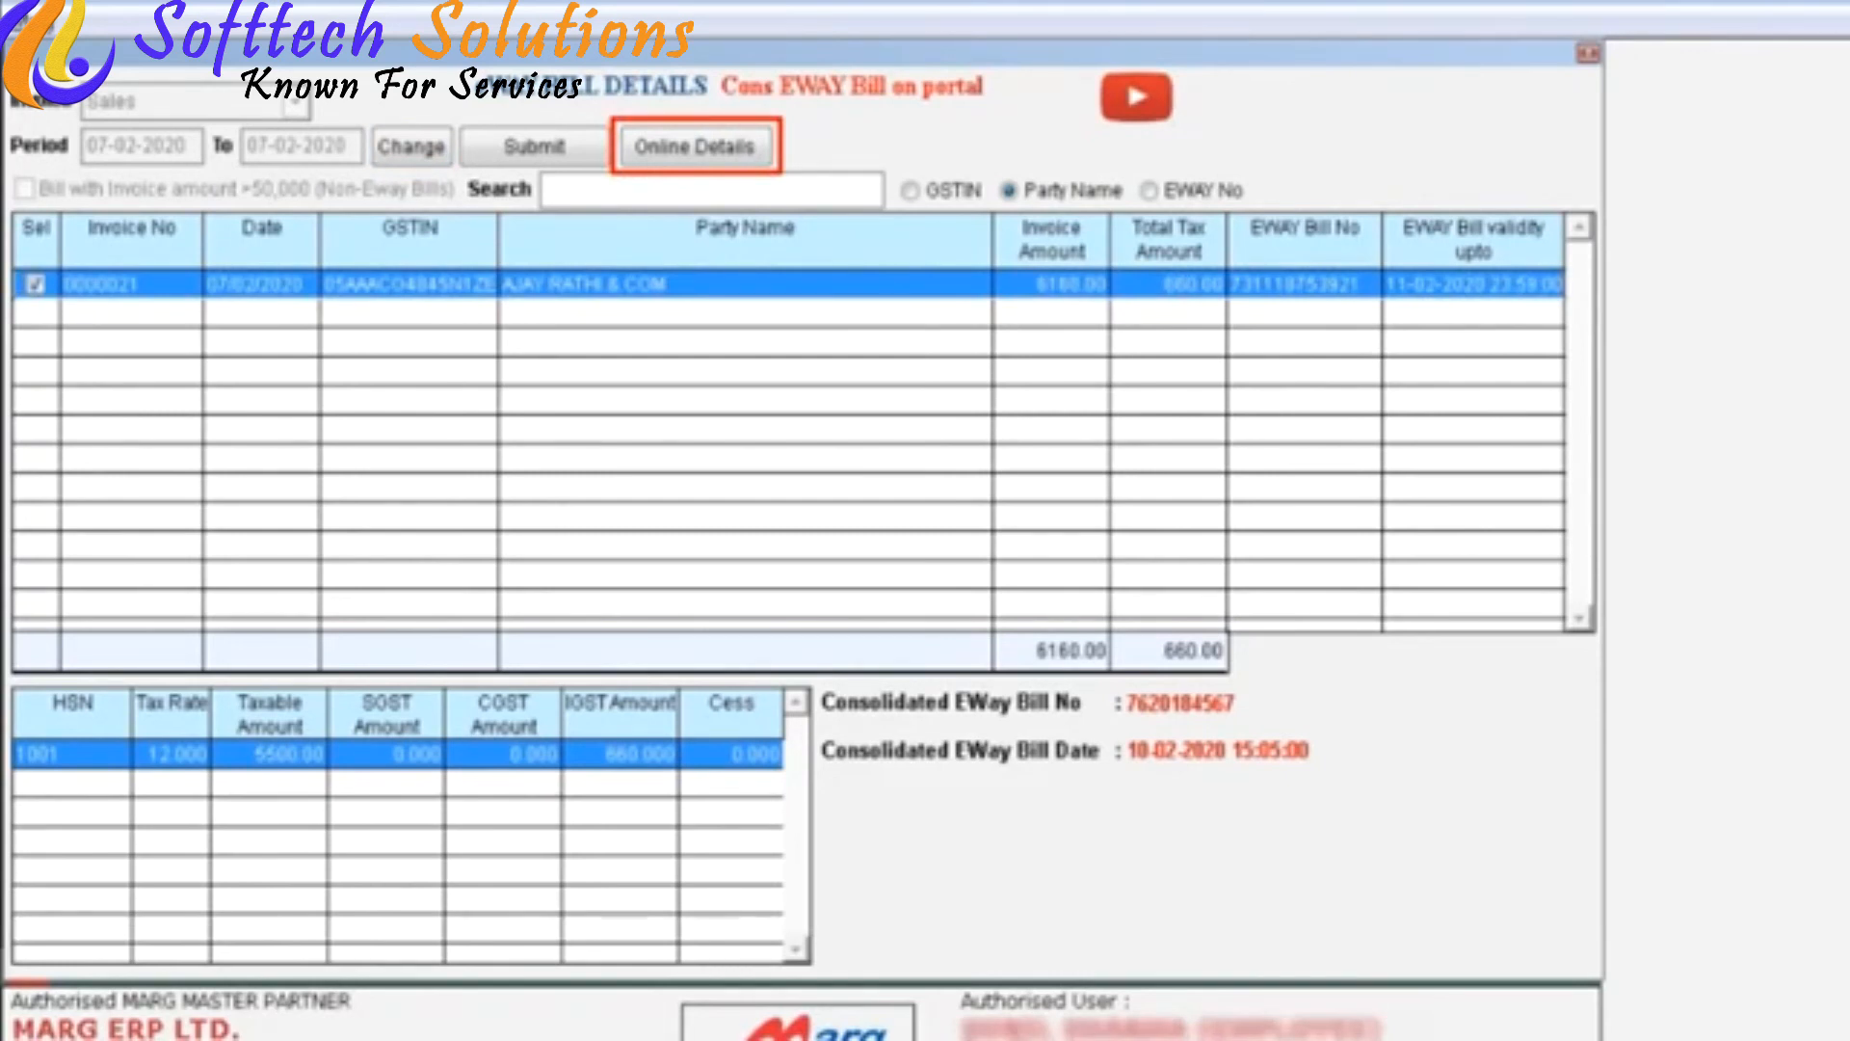
left_click(695, 147)
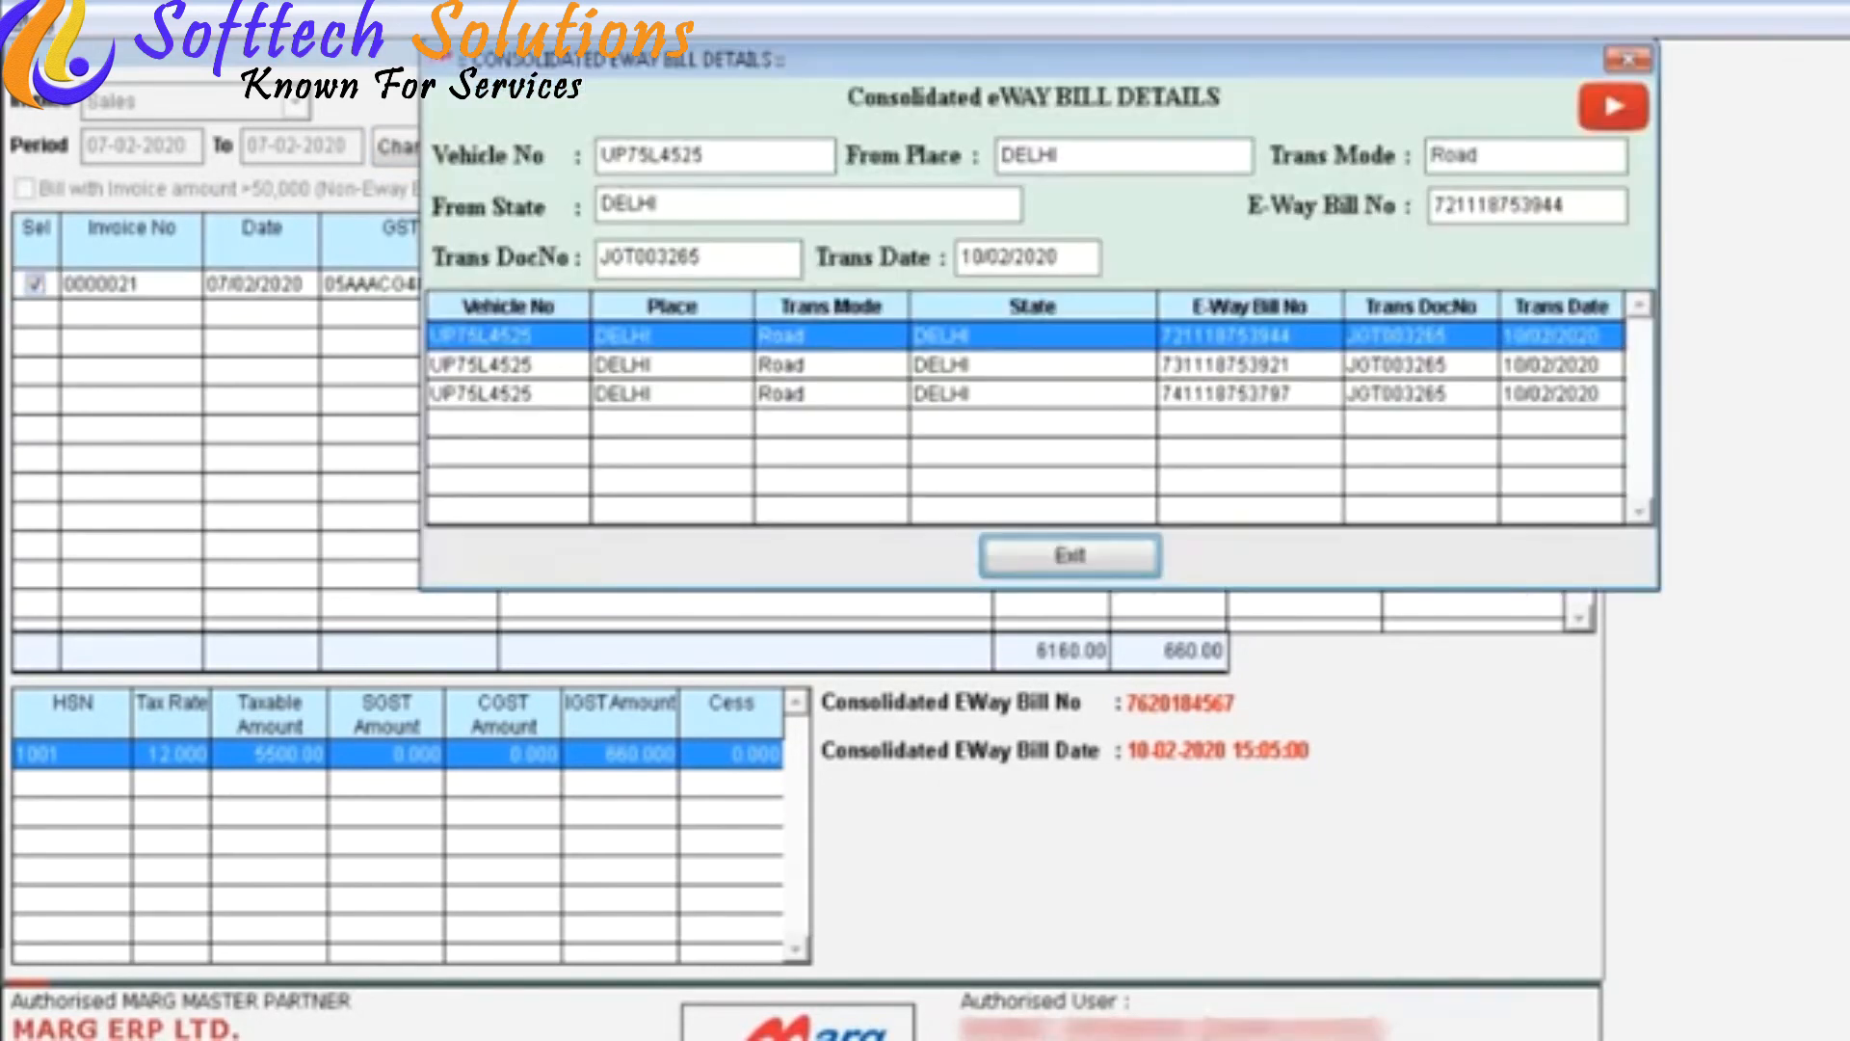